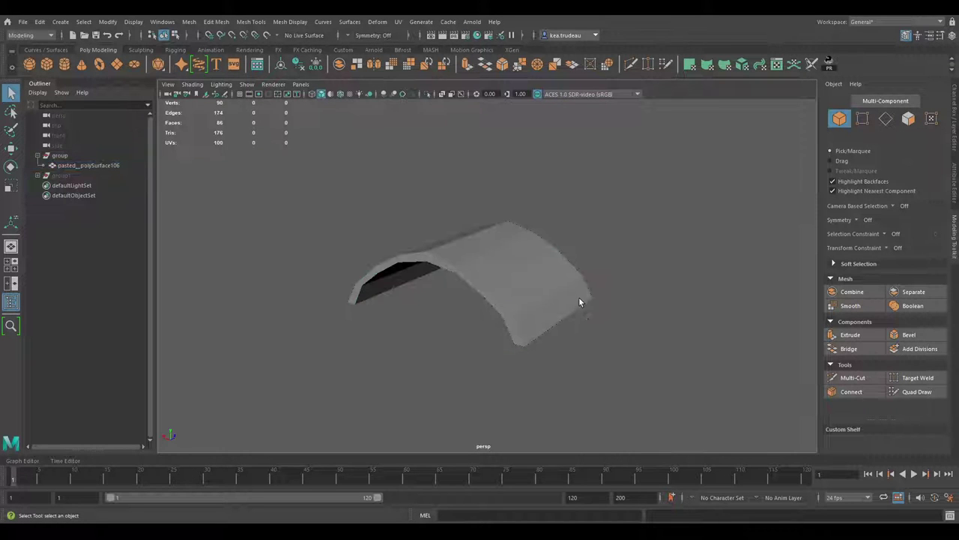
- Select the curved arch mesh and examine its segment layout from several angles
left_click_drag(578, 298, 506, 289, "alt")
left_click(507, 289)
right_click_drag(415, 283, 486, 285, "alt")
left_click_drag(485, 288, 516, 287, "alt")
left_click_drag(619, 290, 585, 292, "alt")
left_click_drag(494, 283, 462, 284, "alt")
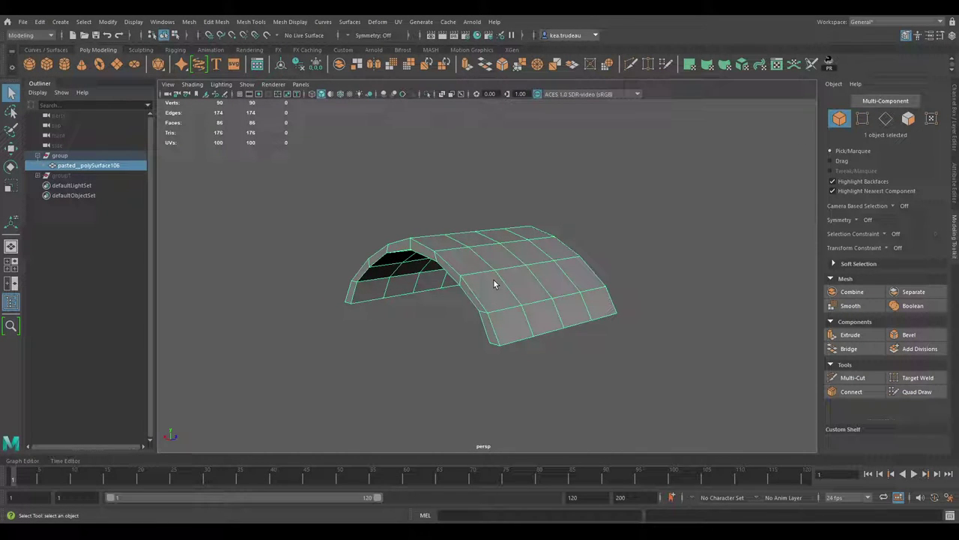
- Unhide group1 to examine the finished panelled arch from several angles, and hide it again
left_click(74, 175)
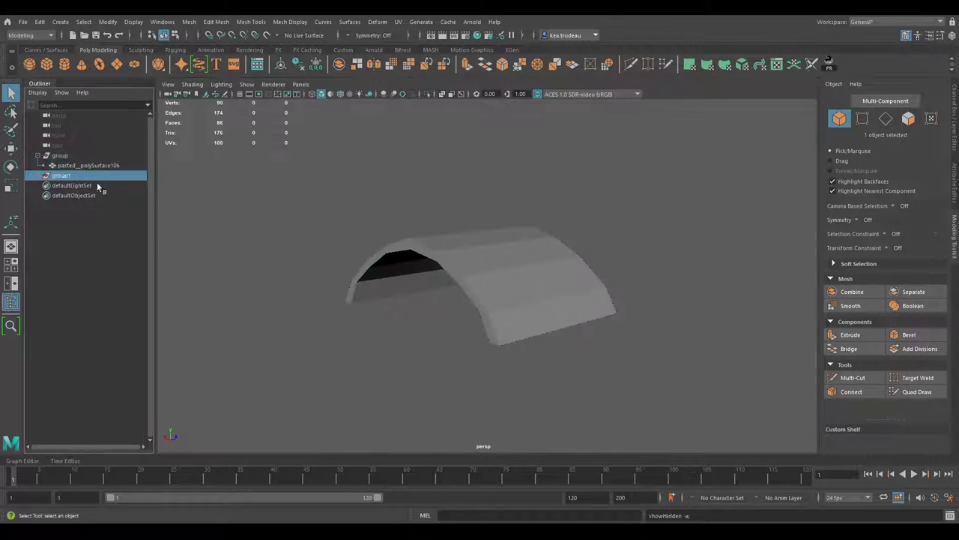
key("f")
left_click_drag(534, 272, 312, 258, "alt")
right_click_drag(313, 257, 417, 266, "alt")
left_click_drag(417, 266, 562, 268, "alt")
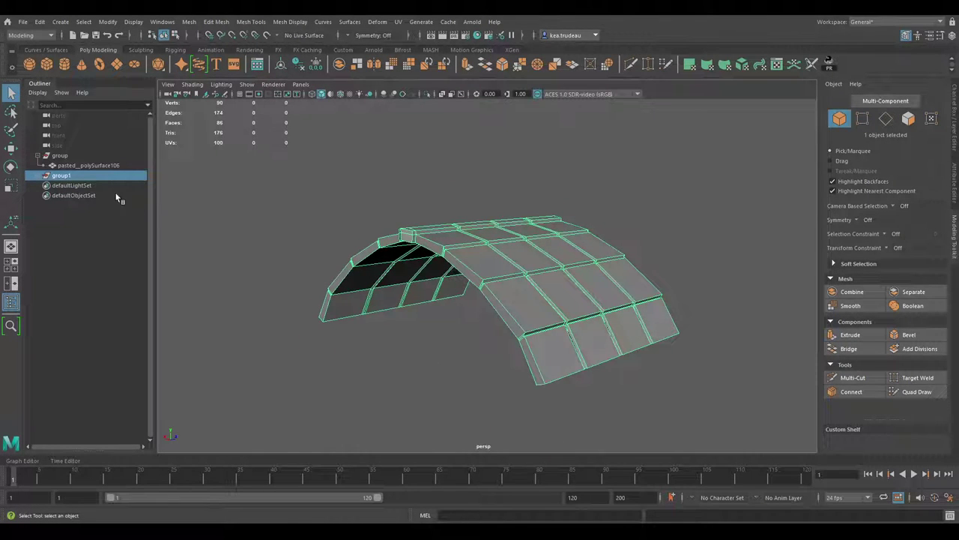
key("ctrl+h")
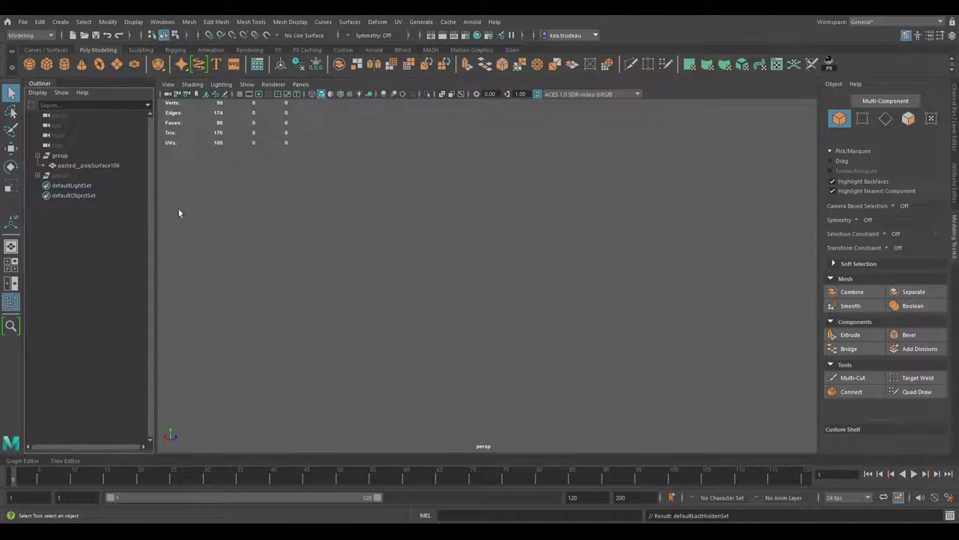
- Select the pasted__polySurface106 mesh and frame it in the view
left_click(85, 154)
left_click(86, 164)
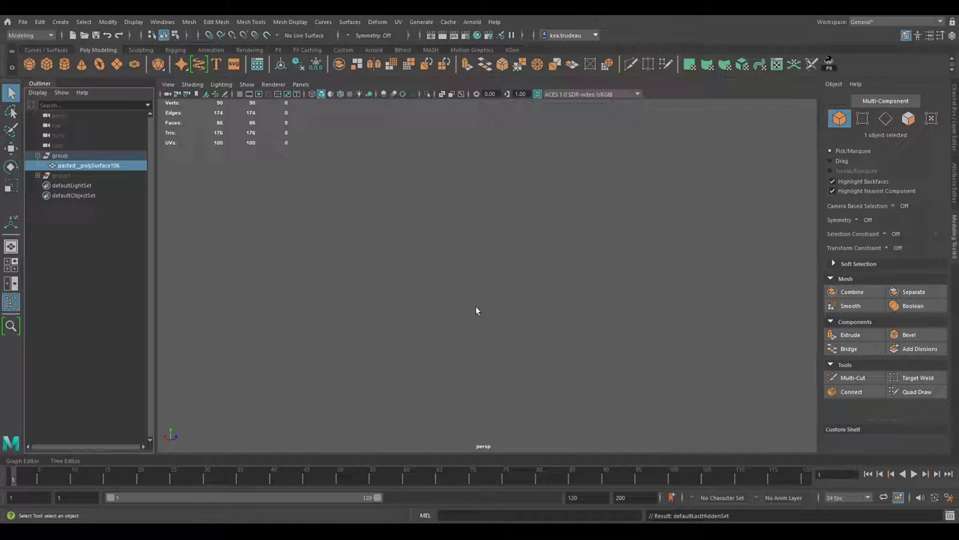
middle_click_drag(570, 338, 600, 237, "alt")
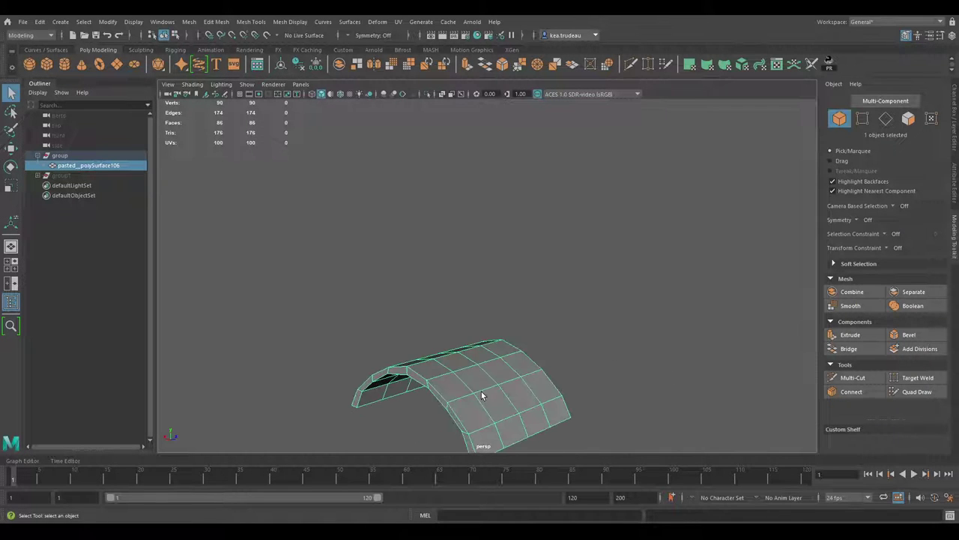
key("f")
left_click_drag(637, 338, 576, 281, "alt")
left_click_drag(517, 252, 489, 272, "alt")
- Select all 32 outer faces of the arch mesh, strip by strip
right_click_drag(501, 280, 532, 321)
left_click(532, 323)
left_click_drag(472, 311, 542, 322, "alt")
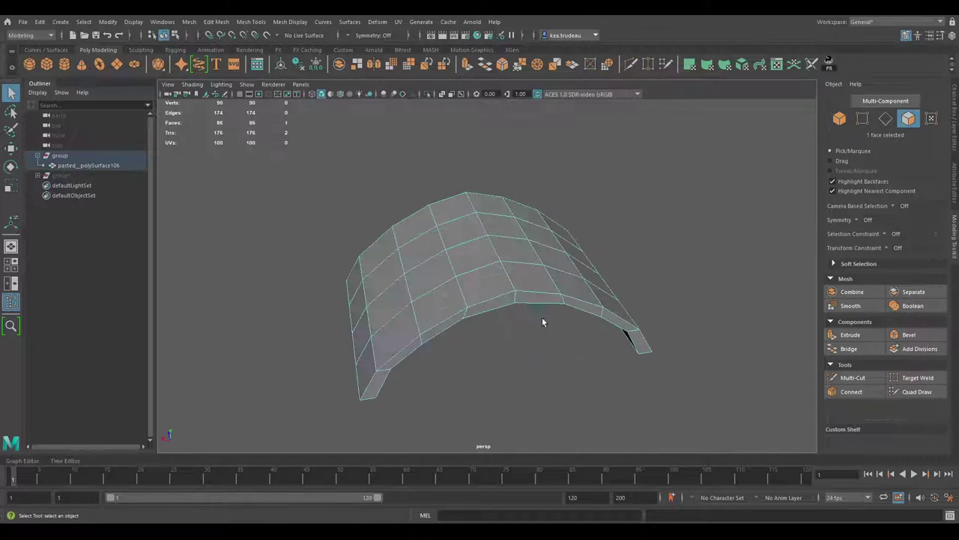
double_click(371, 366, "shift")
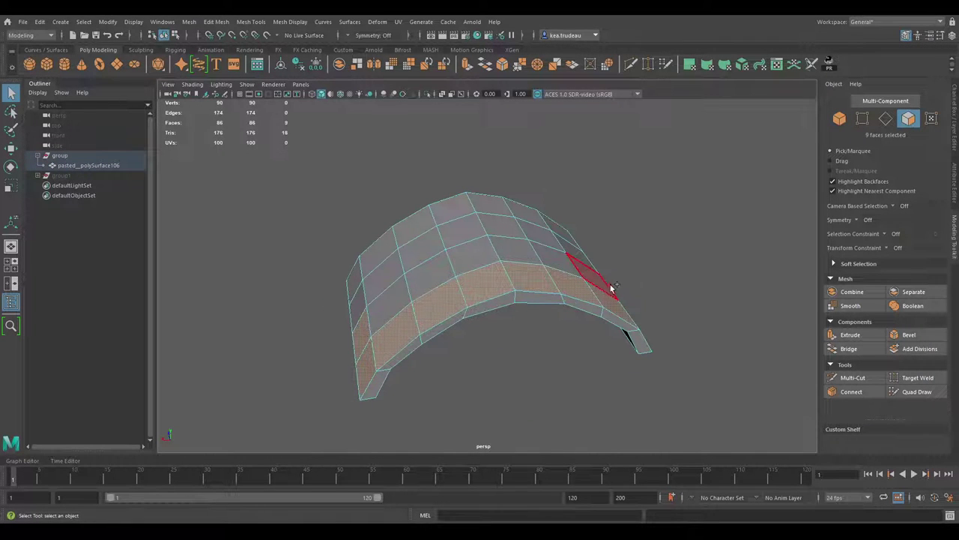
left_click(587, 295, "shift")
left_click_drag(587, 295, 481, 273, "alt")
double_click(573, 301, "shift")
double_click(371, 336, "shift")
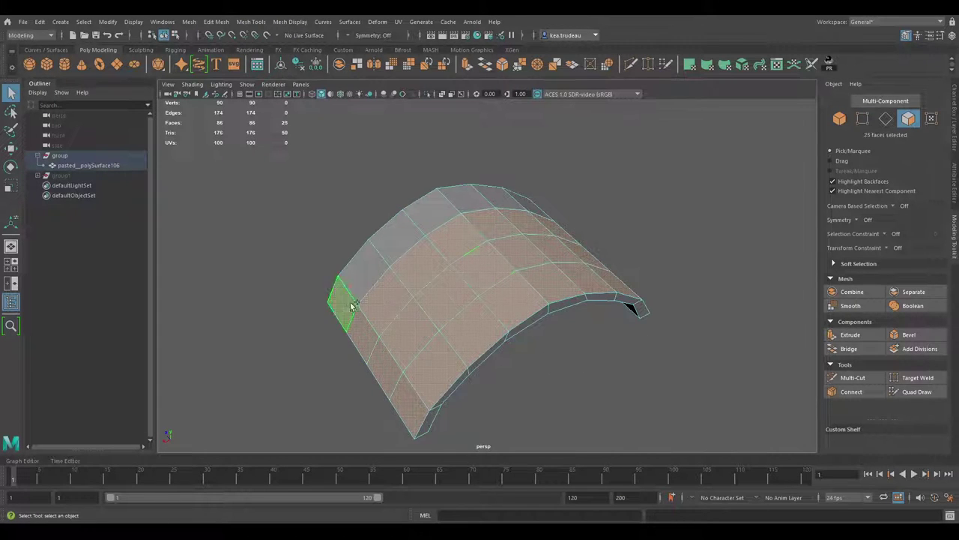
left_click_drag(360, 296, 541, 278, "alt")
double_click(636, 317, "shift")
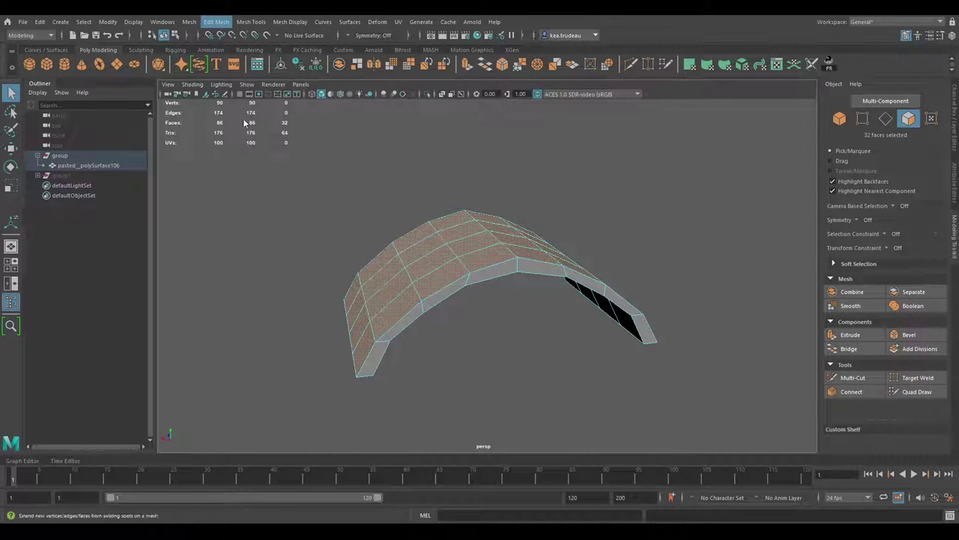
- Duplicate the selected outer faces as a separate mesh, delete the history and unparent the resulting surfaces
left_click(239, 295)
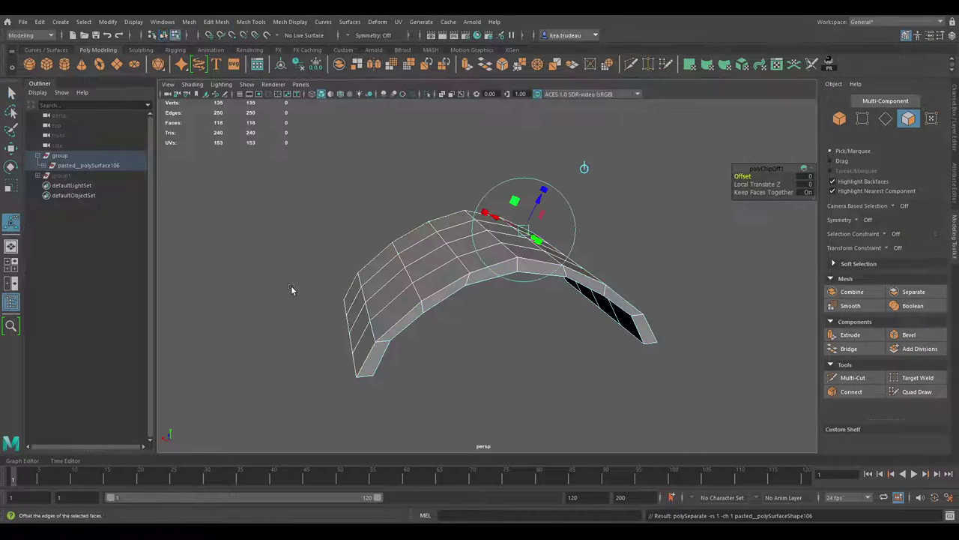
left_click(299, 65)
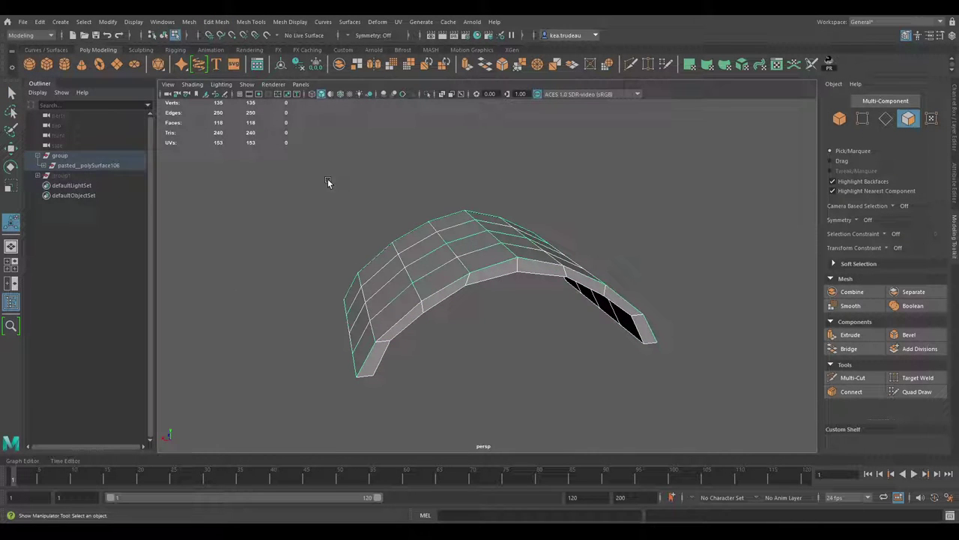
key("shift+p")
- Extrude polySurface2 upward along the world Y axis to give it thickness, and show wireframe over the shading
left_click(93, 196)
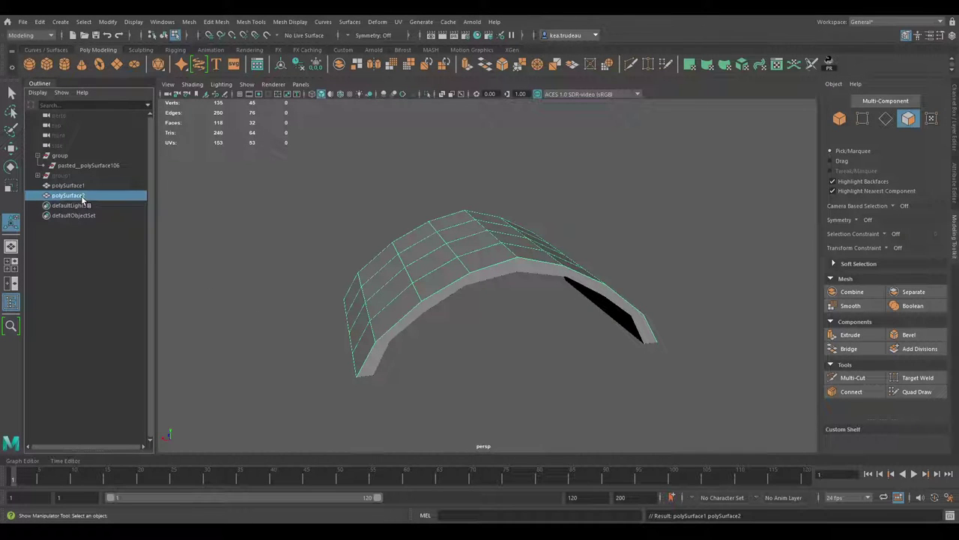
left_click(864, 335)
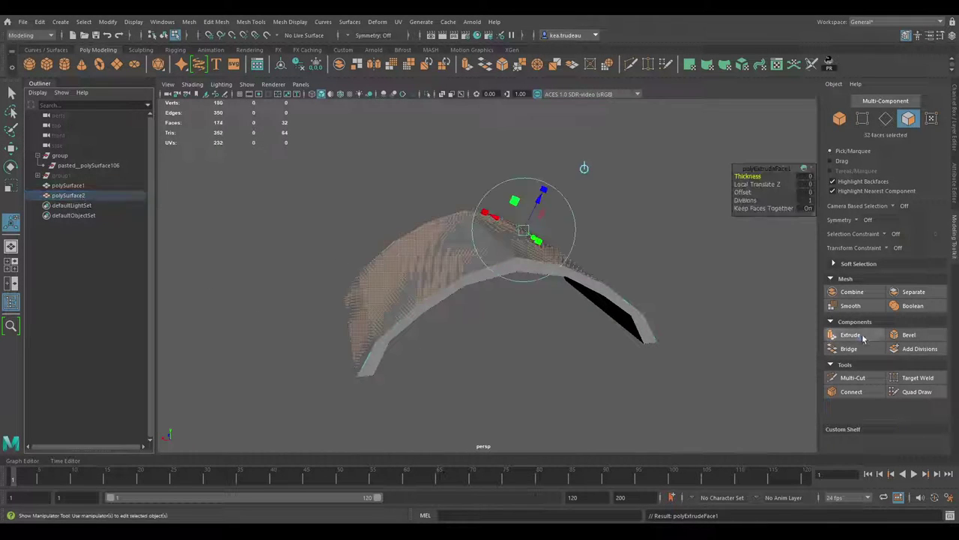
left_click(585, 167)
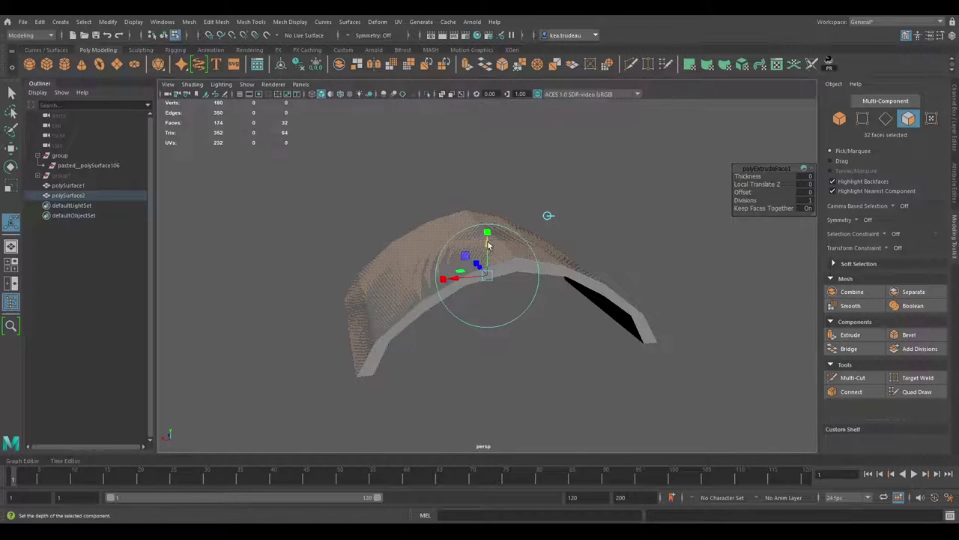
left_click_drag(488, 245, 487, 234)
left_click(341, 96)
mouse_move(426, 249)
left_mouse_down("alt")
mouse_move(336, 244)
mouse_move(415, 245)
mouse_move(392, 252)
mouse_move(421, 244)
mouse_move(395, 245)
left_mouse_up("alt")
left_click(312, 236)
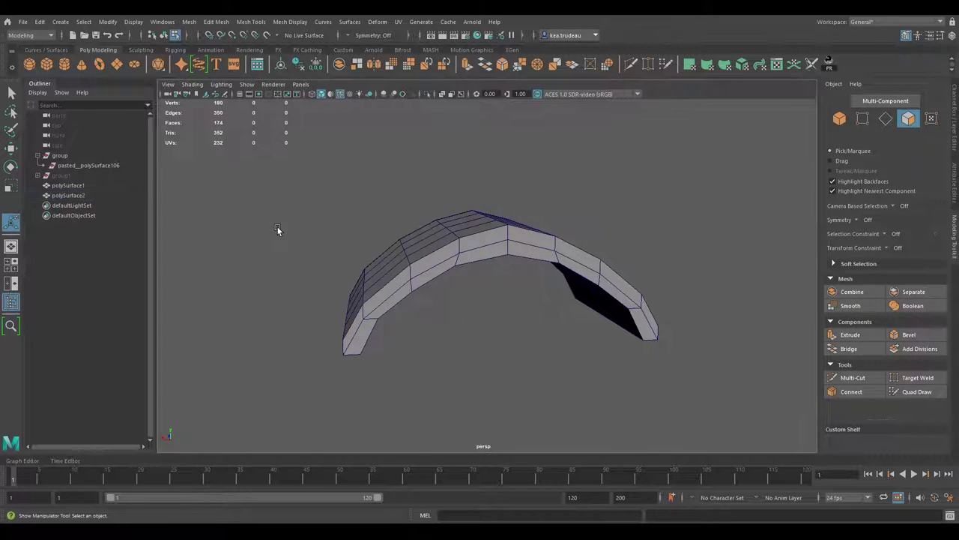
- Hide polySurface1 and check the extruded polySurface2 shell from all sides with all its faces selected
left_click(68, 185)
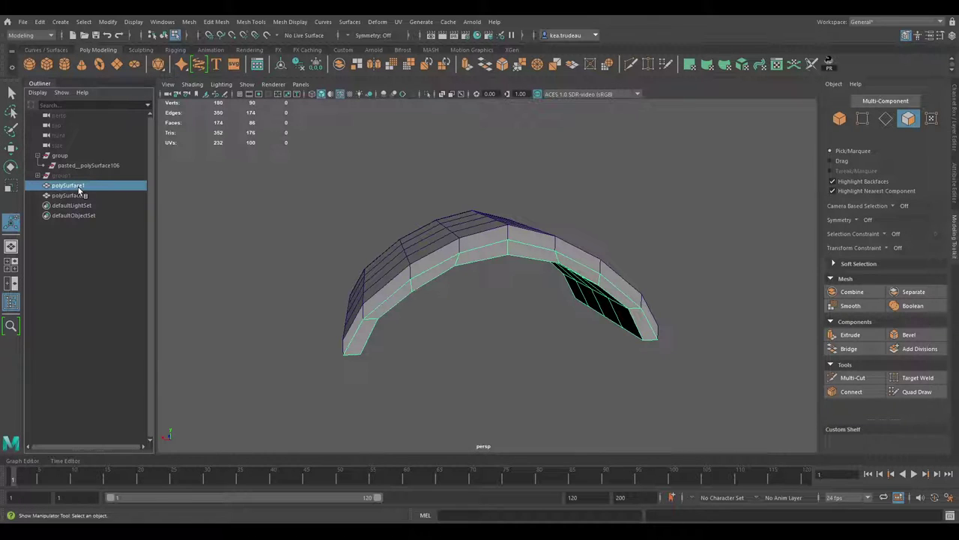
key("ctrl+h")
double_click(428, 264)
left_click_drag(428, 264, 517, 281, "alt")
left_click_drag(672, 279, 450, 222, "alt")
left_click_drag(478, 277, 445, 278, "alt")
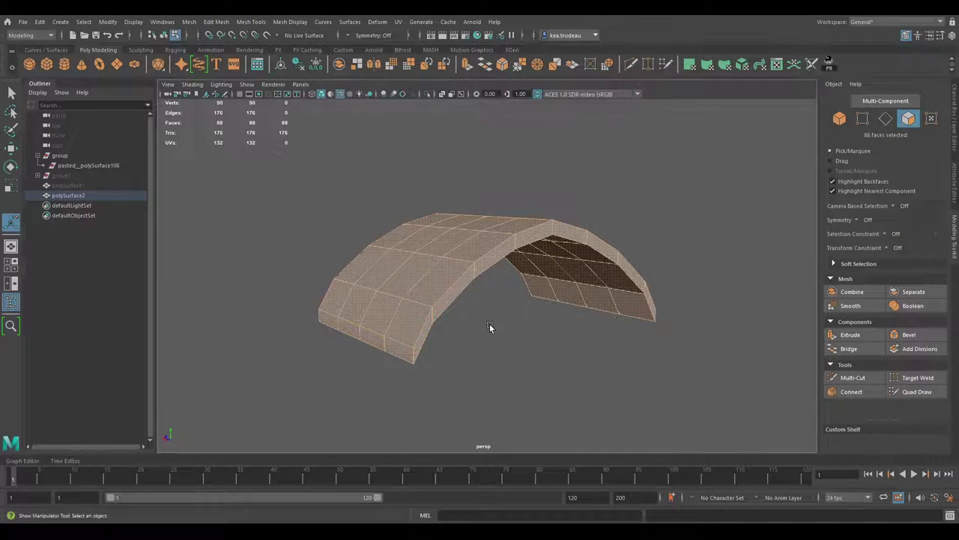
left_click_drag(499, 328, 468, 329, "alt")
- Select the six lengthwise edge loops on both sides of the shell, leaving out the ridge loop
key("F10")
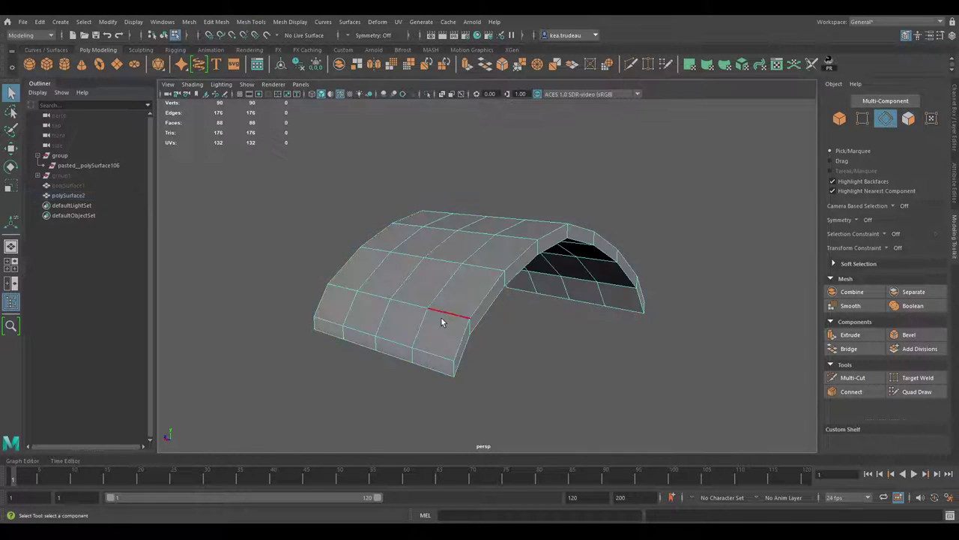
double_click(443, 311)
left_click_drag(443, 311, 486, 320, "alt")
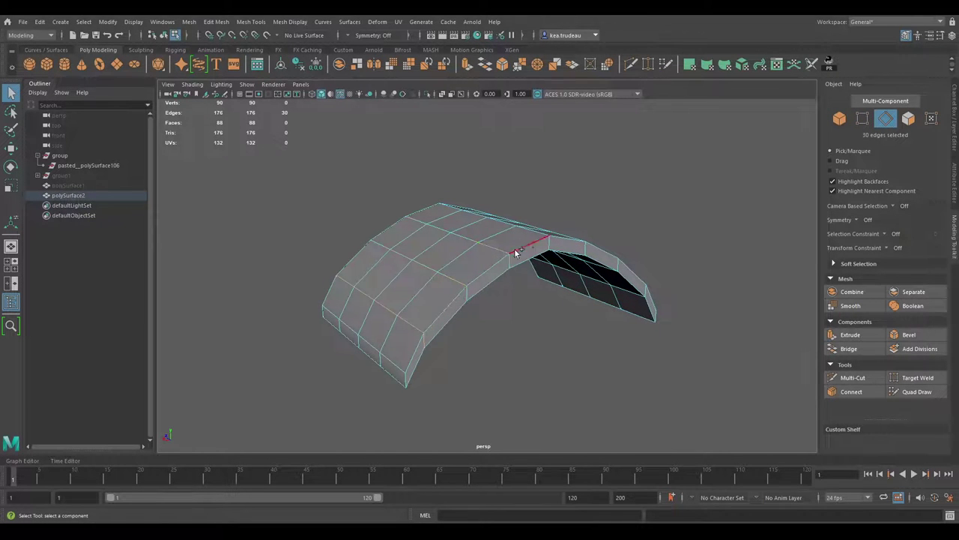
left_click_drag(577, 260, 481, 266, "alt")
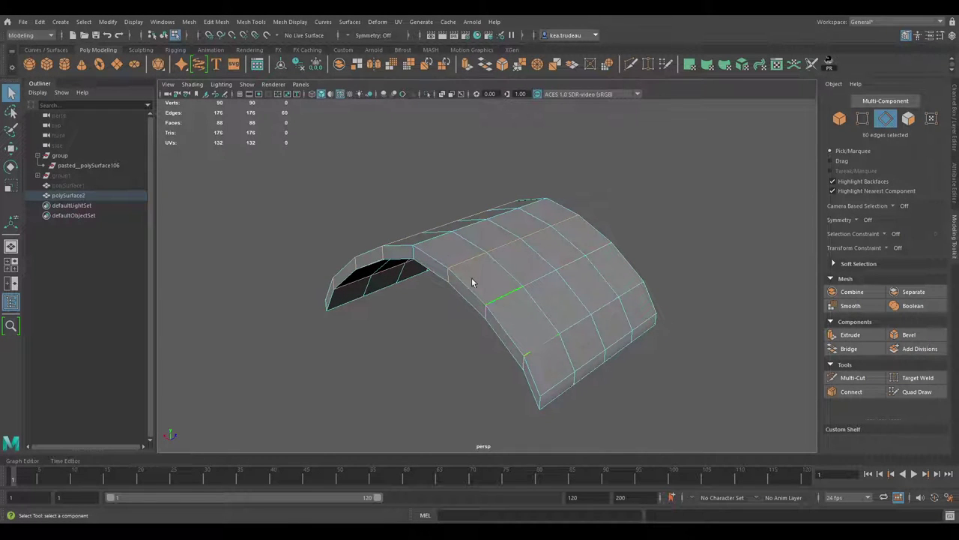
left_click_drag(470, 281, 502, 279, "alt")
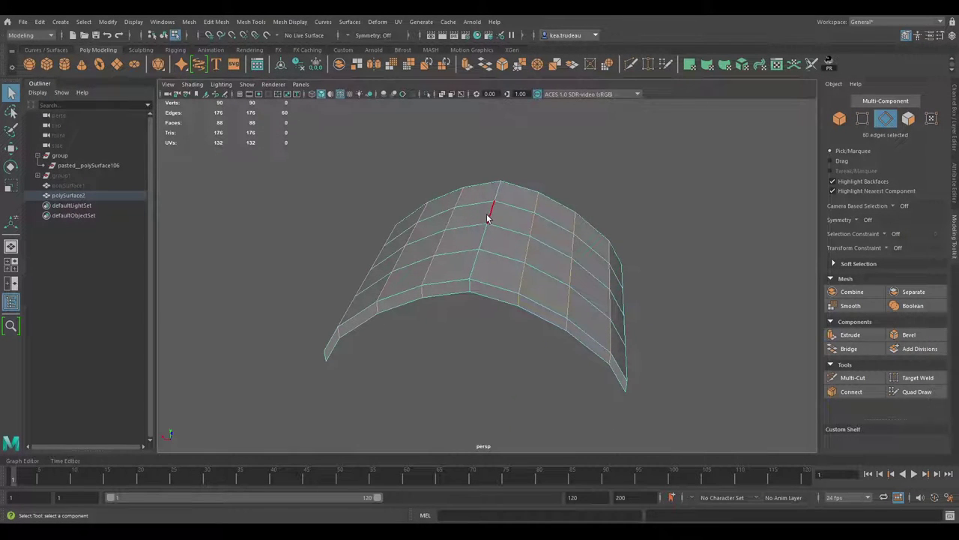
left_click_drag(645, 273, 517, 249, "alt")
left_click_drag(460, 277, 568, 289, "alt")
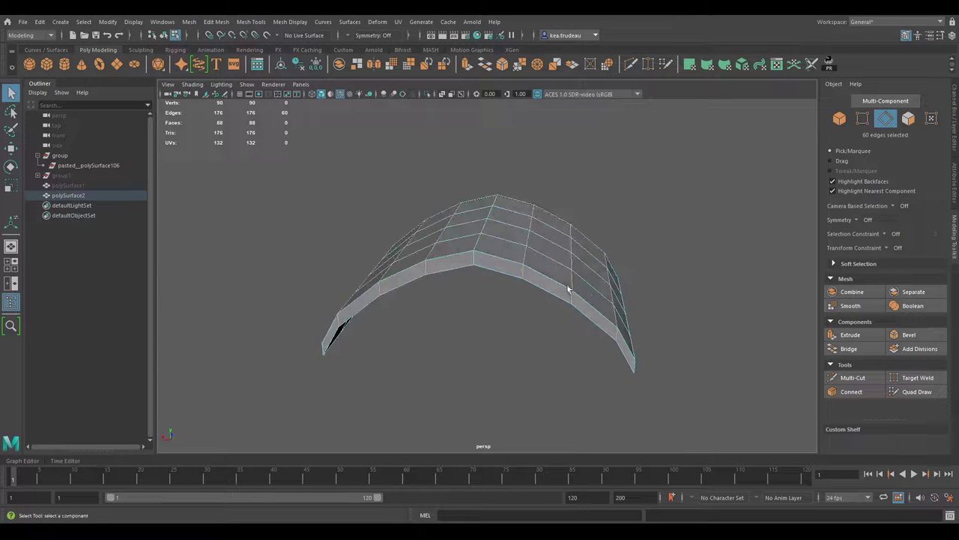
- Bevel the selected edge loops with Chamfer off and Fraction 0.08
left_click(908, 335)
left_click_drag(776, 216, 743, 215)
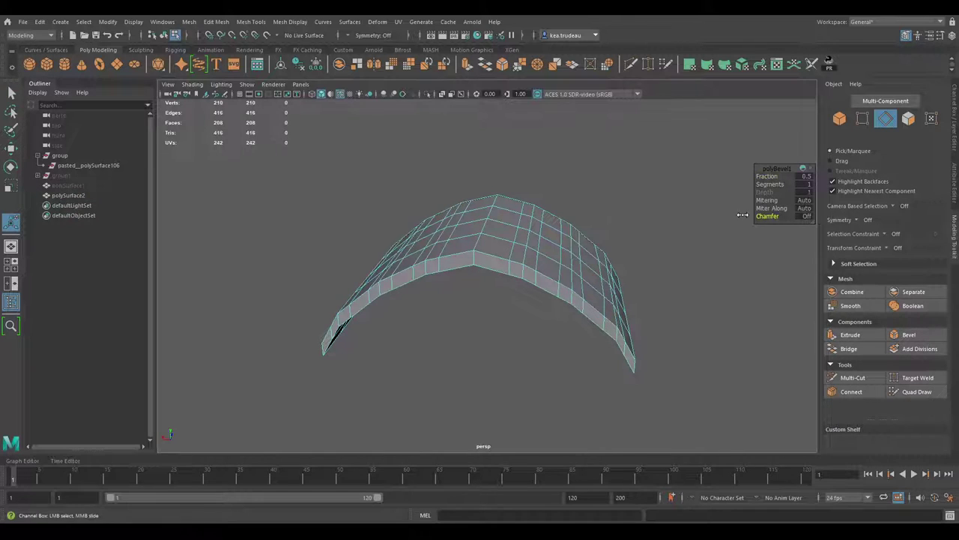
left_click(772, 176)
left_click_drag(776, 177, 774, 178)
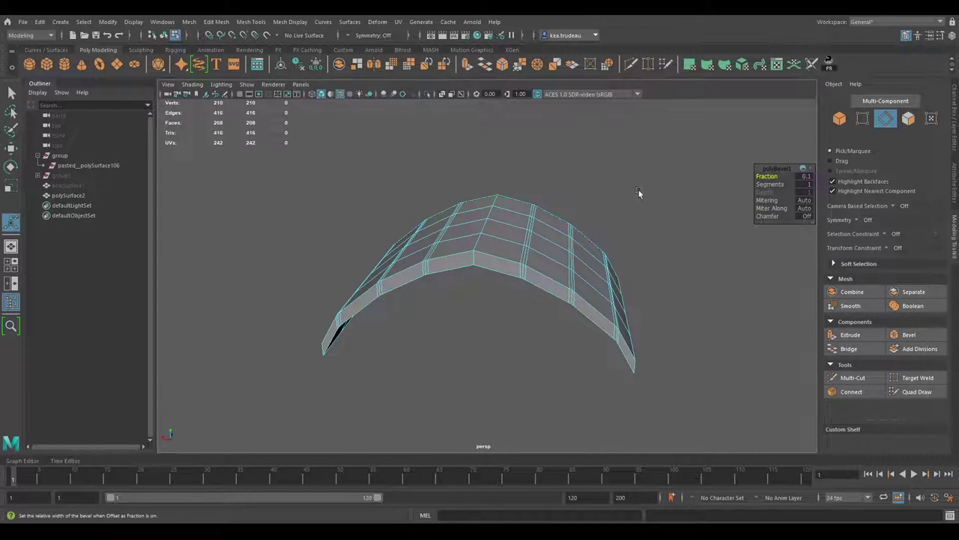
left_click_drag(599, 198, 574, 245, "alt")
left_click_drag(769, 177, 770, 176)
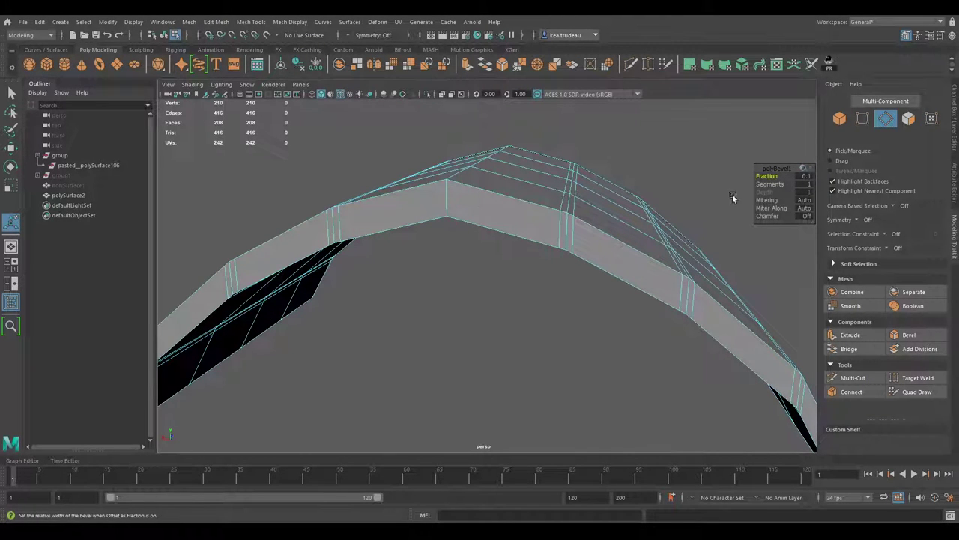
left_click_drag(770, 176, 769, 176)
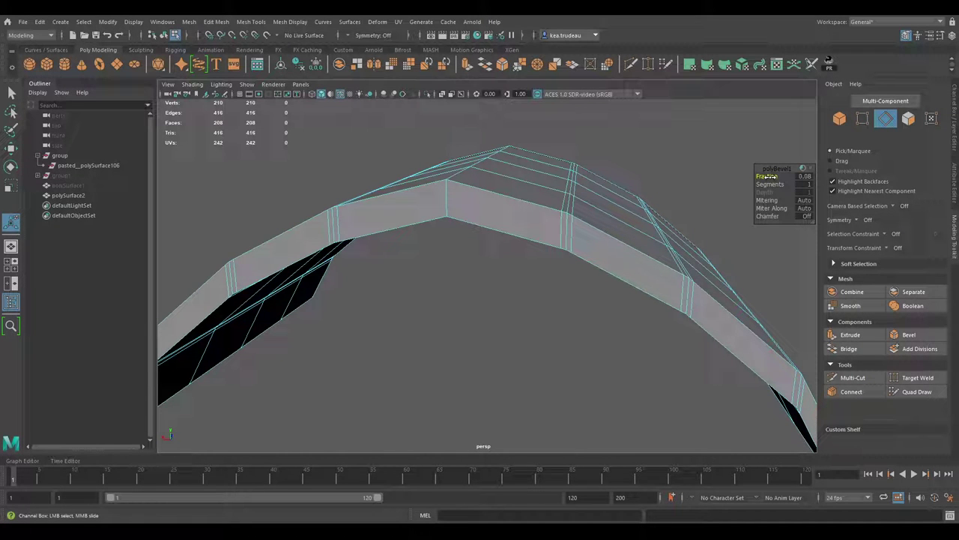
left_click_drag(617, 197, 704, 223, "alt")
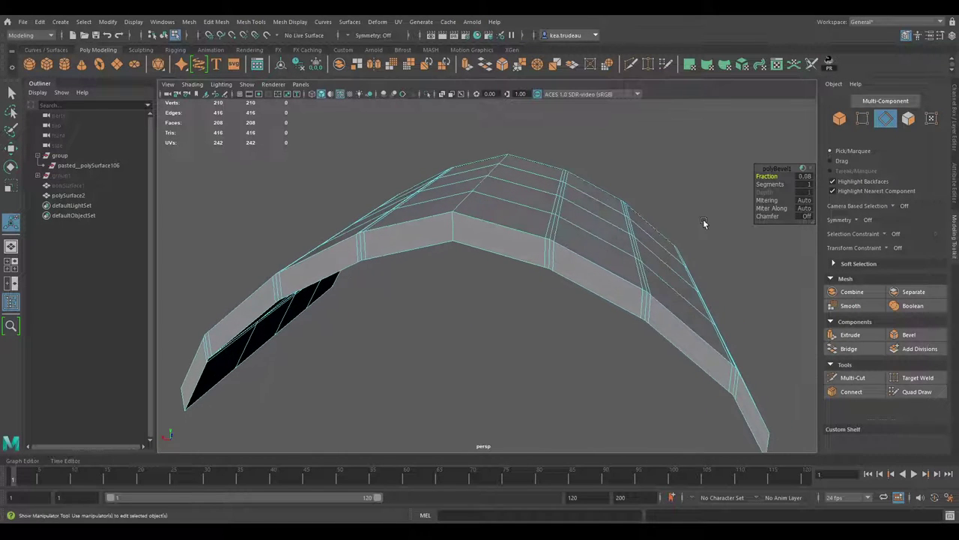
- Select the centre edge loop of each of the three lengthwise bevels on one outer side of the shell
left_click(551, 237)
left_click_drag(551, 237, 615, 219, "alt")
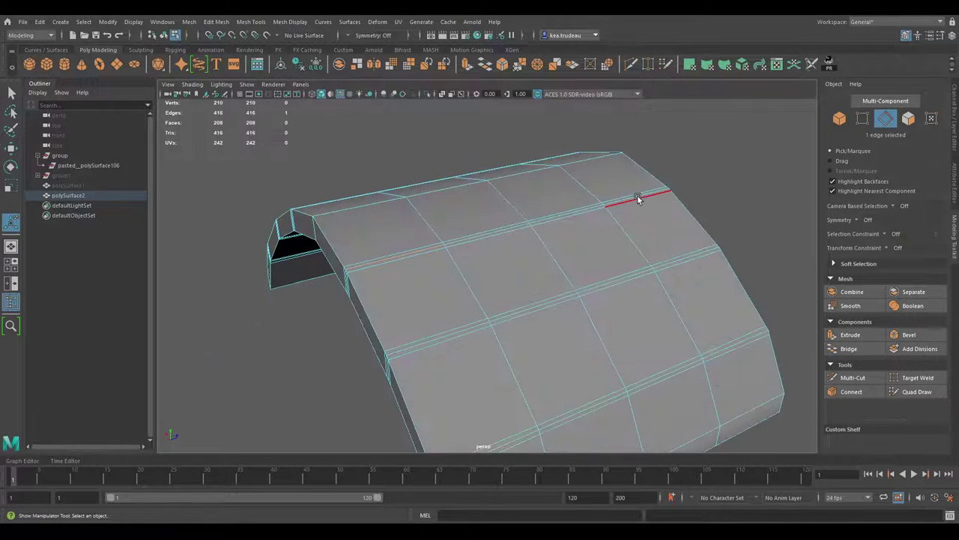
left_click_drag(388, 248, 468, 273, "alt")
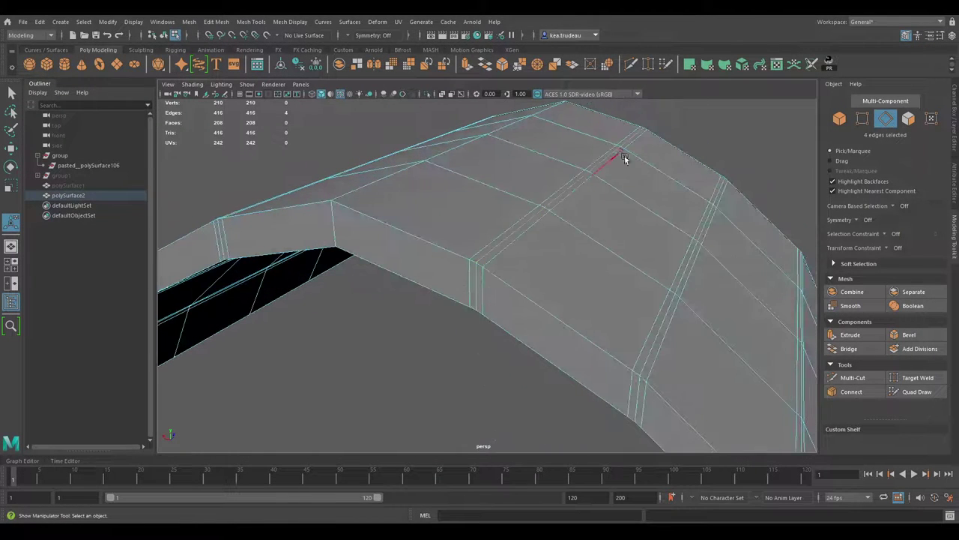
scroll(524, 259, "down", 3)
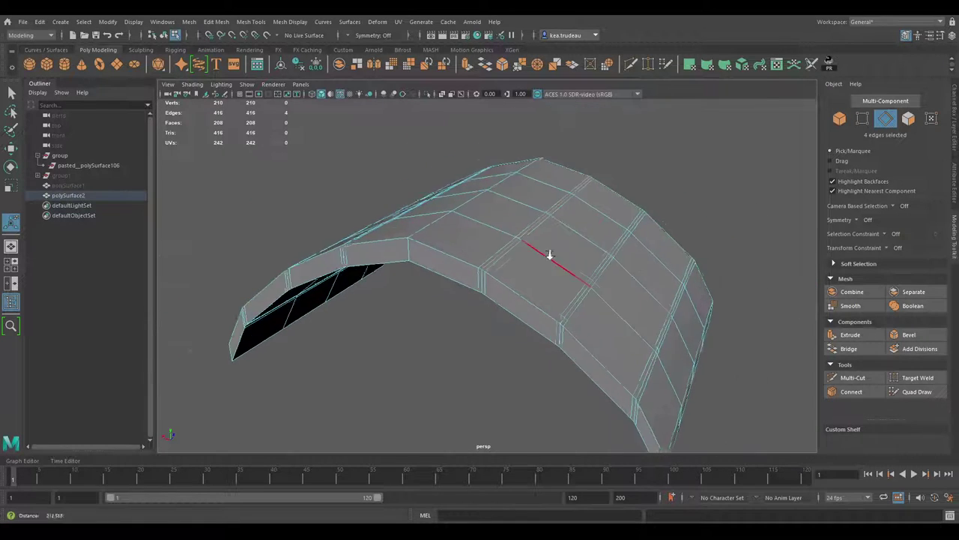
left_click_drag(524, 255, 507, 311, "alt")
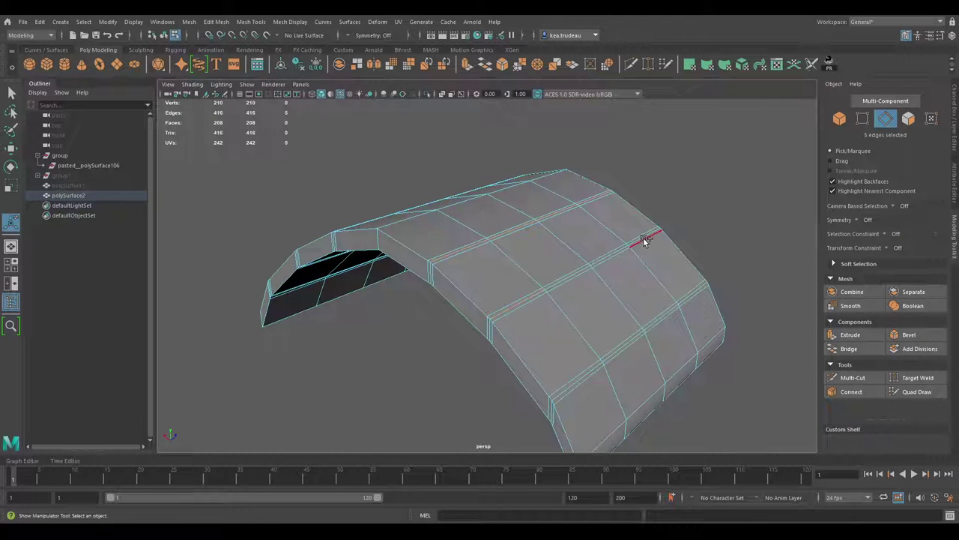
left_click_drag(673, 291, 544, 265, "alt")
scroll(514, 338, "up", 4)
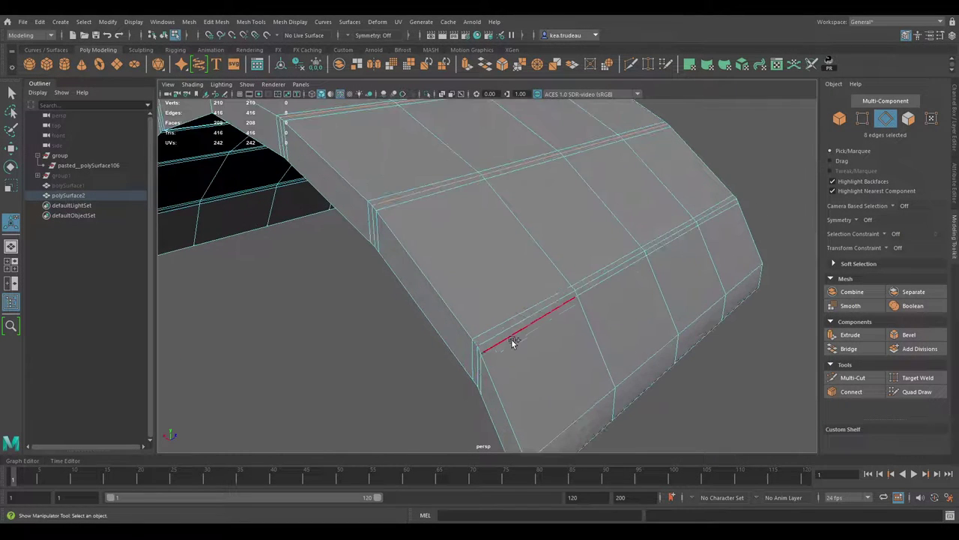
double_click(711, 215, "shift")
scroll(492, 216, "down", 5)
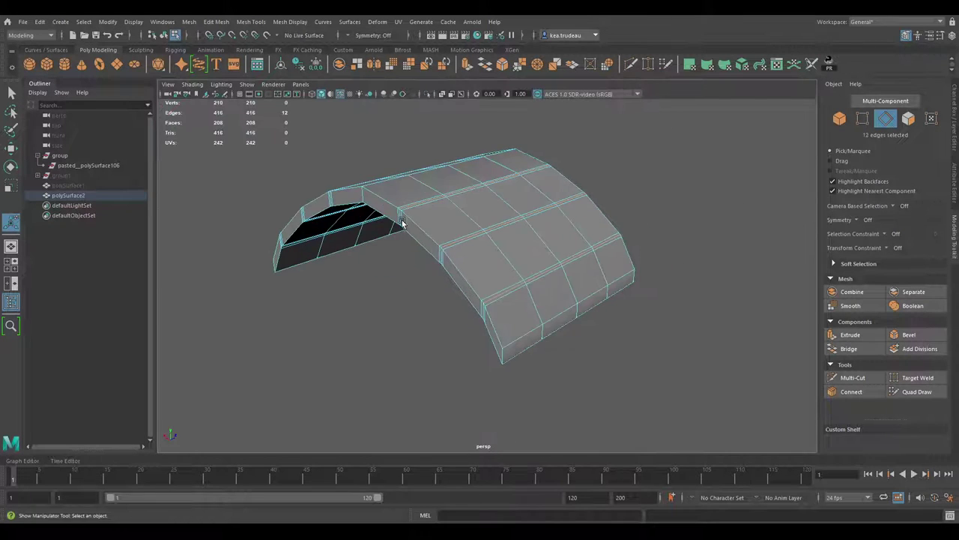
- Add the centre edge loops of the three lengthwise bevels on the opposite outer side to the selection
left_click_drag(399, 221, 591, 242, "alt")
scroll(591, 242, "up", 3)
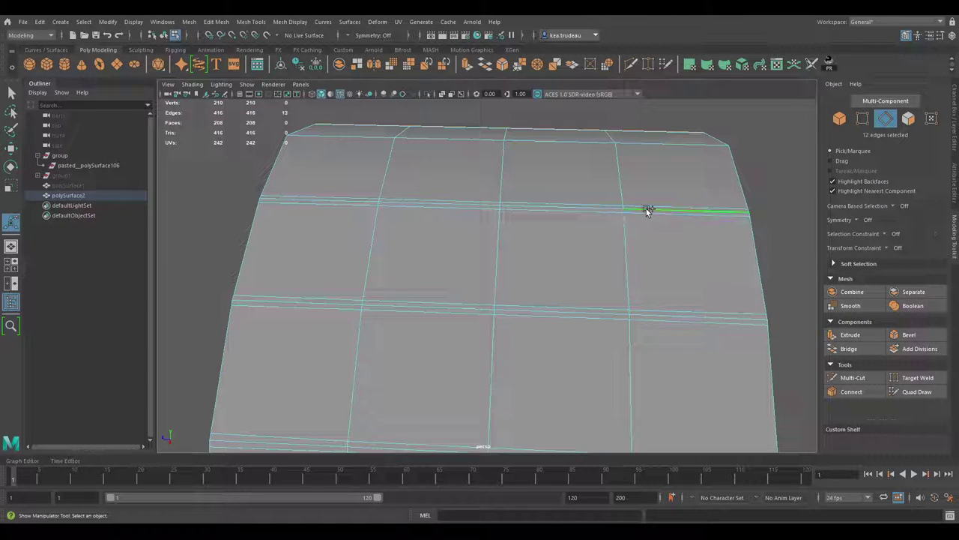
double_click(282, 201, "shift")
double_click(677, 317, "shift")
scroll(533, 298, "down", 3)
middle_click_drag(442, 328, 394, 193, "alt")
left_click_drag(435, 240, 435, 261, "alt")
- Move the six selected centre loops down along the Y axis to sink lengthwise grooves into the shell
key("w")
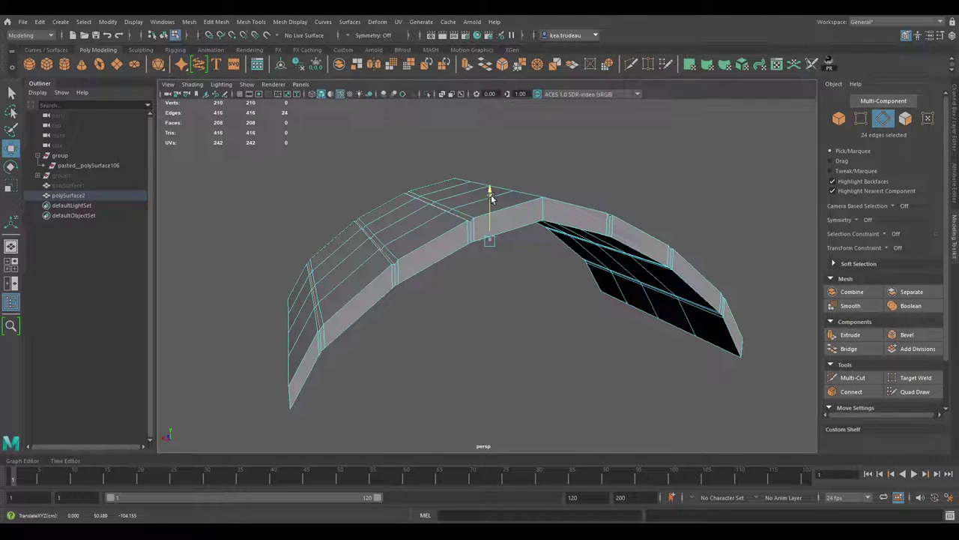
left_click_drag(447, 250, 378, 272, "alt")
scroll(435, 227, "down", 5)
- Deselect the two upper groove loops on each side and scale the remaining lowest pair slightly along the X axis
left_click_drag(424, 226, 517, 246, "alt")
left_click_drag(425, 163, 545, 278)
left_click_drag(681, 240, 492, 242, "alt")
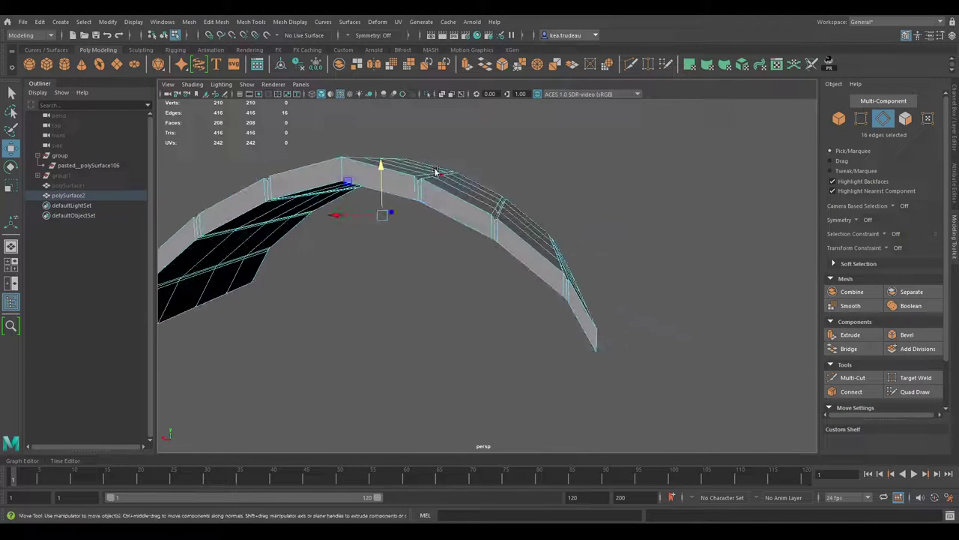
left_click_drag(397, 137, 516, 263)
left_click_drag(420, 267, 440, 257, "alt")
key("r")
left_click_drag(549, 224, 543, 222)
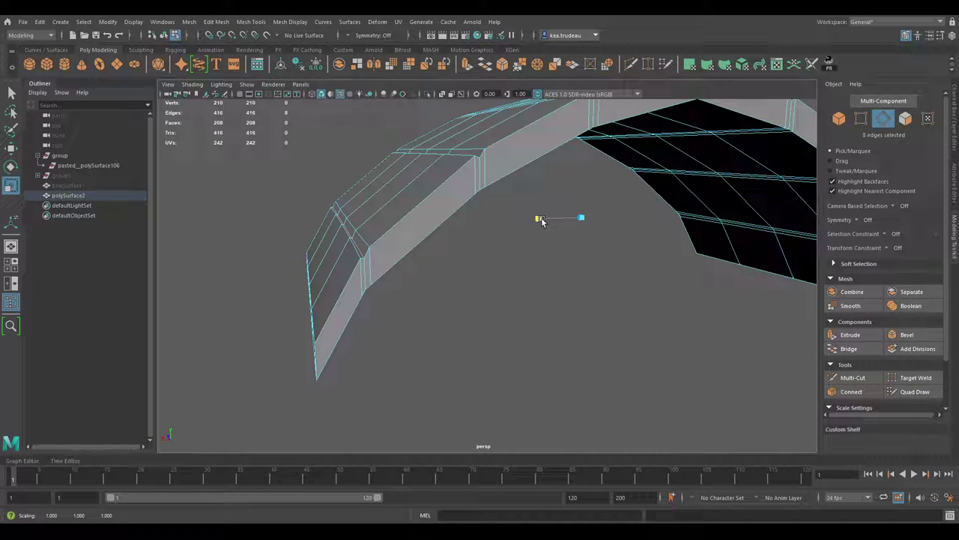
left_click_drag(542, 221, 542, 221)
right_click_drag(589, 279, 457, 274, "alt")
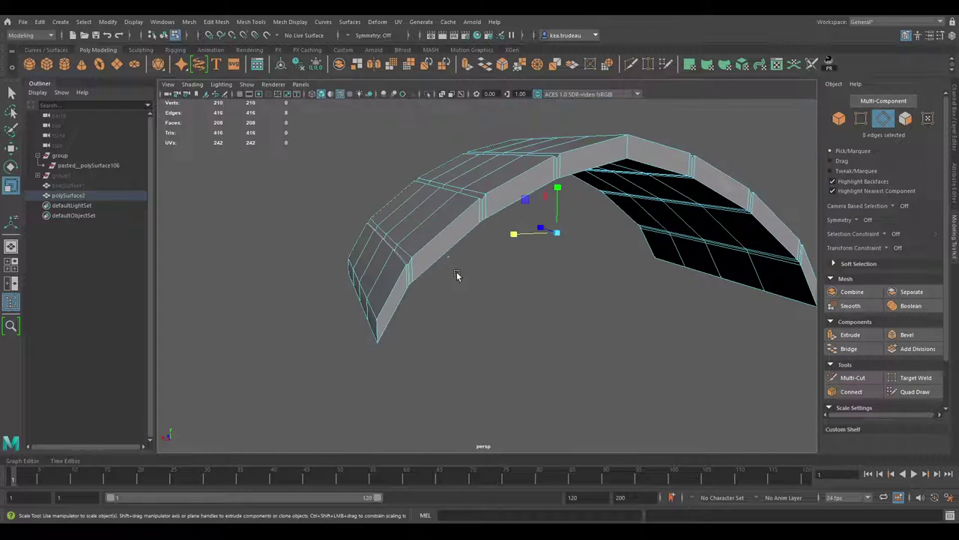
left_click_drag(456, 274, 432, 263, "alt")
- Select only the lowest groove loop on the negative X side and move it along X and Y to refine the groove
left_click_drag(409, 315, 547, 293, "alt")
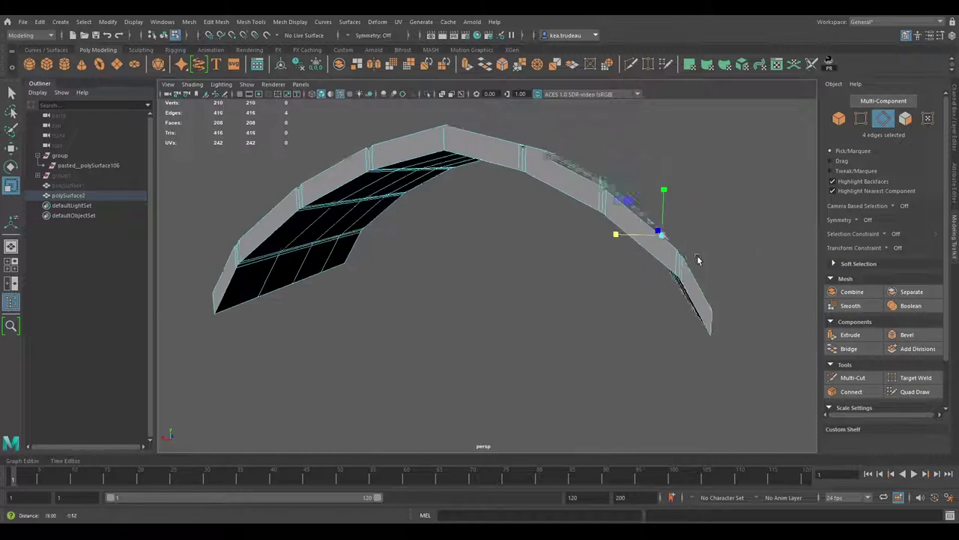
middle_click_drag(661, 258, 572, 260, "alt")
right_click_drag(572, 260, 646, 274, "alt")
key("w")
left_click_drag(544, 237, 523, 192, "alt")
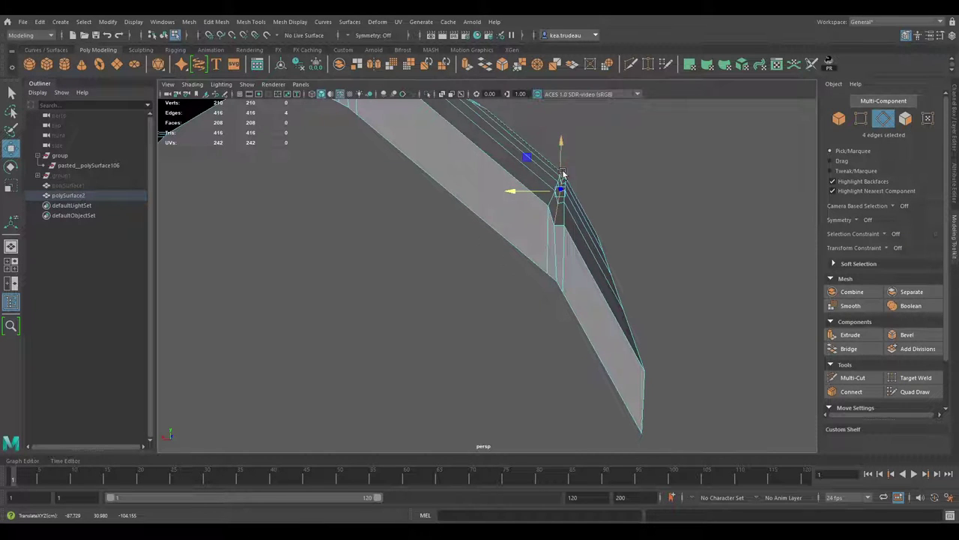
left_click_drag(663, 220, 583, 296, "alt")
left_click_drag(525, 292, 460, 287, "alt")
right_click_drag(461, 287, 577, 317, "alt")
left_click(576, 317)
- Select the lowest groove loop on the positive X side and reposition it vertically to refine that groove
left_click_drag(462, 253, 403, 242, "alt")
double_click(424, 229)
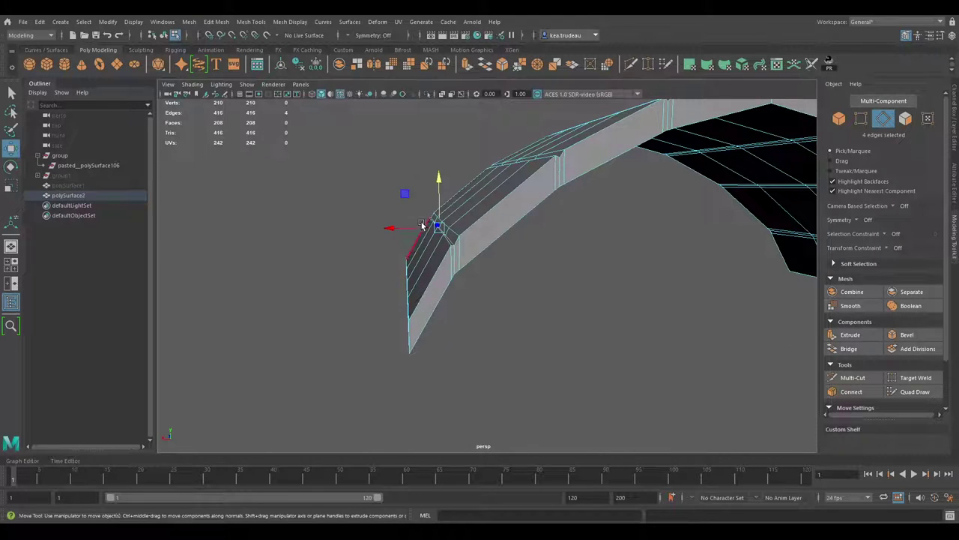
left_click(422, 225)
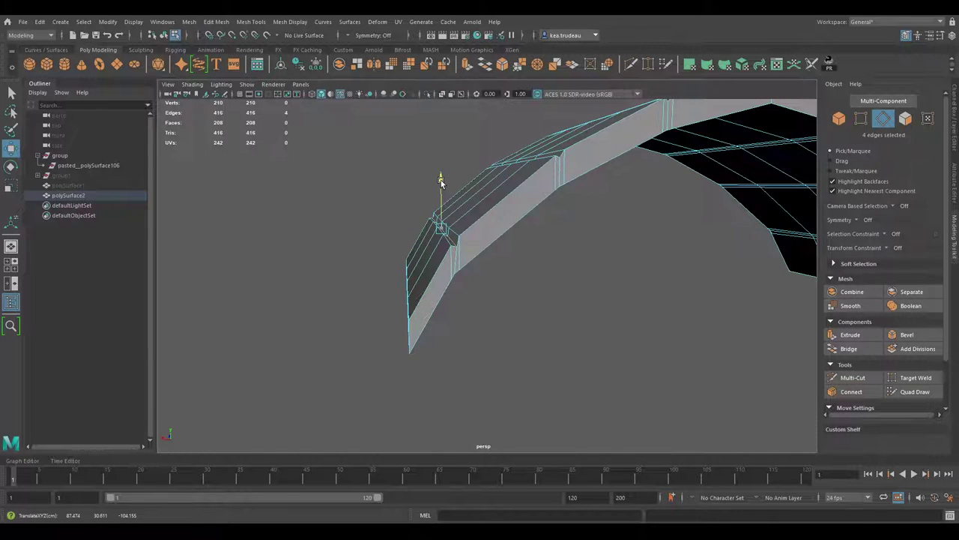
left_click_drag(459, 188, 595, 252, "alt")
left_click(595, 252)
- Select the three crosswise edge loops running over the shell from one lower border to the other
right_click_drag(595, 253, 516, 240, "alt")
left_click_drag(515, 240, 591, 210, "alt")
right_click_drag(591, 210, 577, 248, "alt")
left_click_drag(577, 249, 531, 316, "alt")
mouse_move(574, 228)
left_mouse_down("alt")
mouse_move(480, 248)
mouse_move(430, 242)
mouse_move(558, 228)
left_mouse_up("alt")
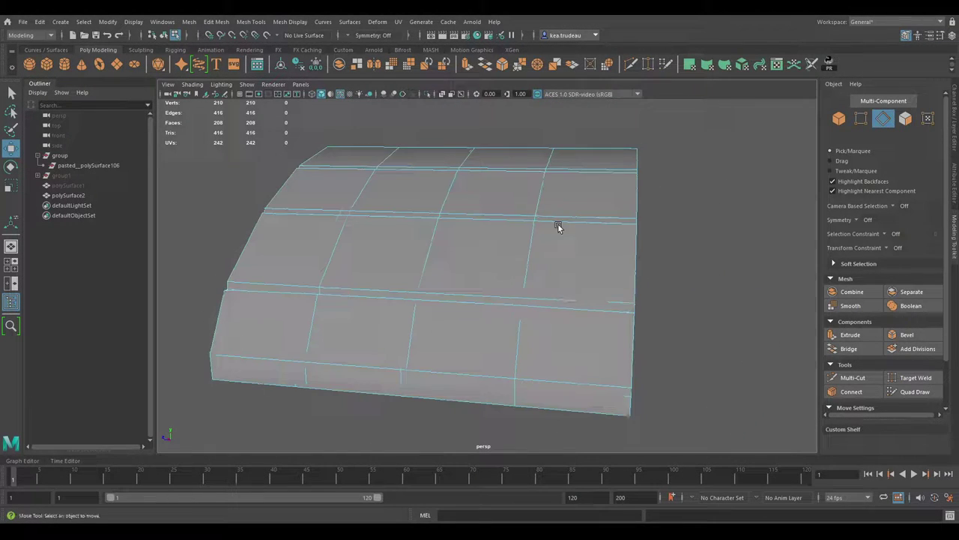
left_click(517, 339)
left_click_drag(517, 338, 532, 316, "alt")
left_click(619, 323, "shift")
left_click_drag(563, 285, 440, 322, "alt")
left_click(347, 347, "shift")
left_click_drag(347, 347, 533, 281, "alt")
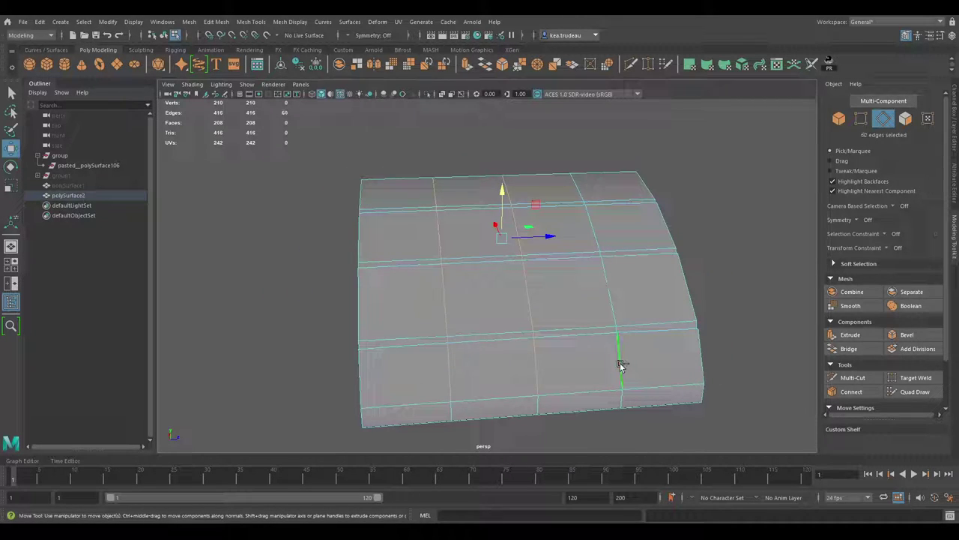
left_click_drag(549, 363, 561, 347, "alt")
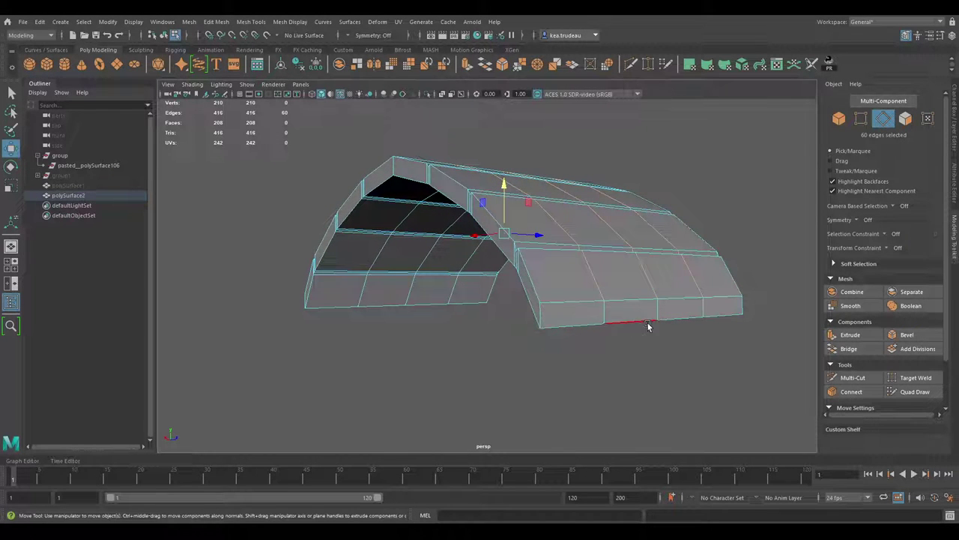
- Include the short border edges in the crosswise loop selection and bevel it with Chamfer off and Fraction 0.07
left_click(900, 336)
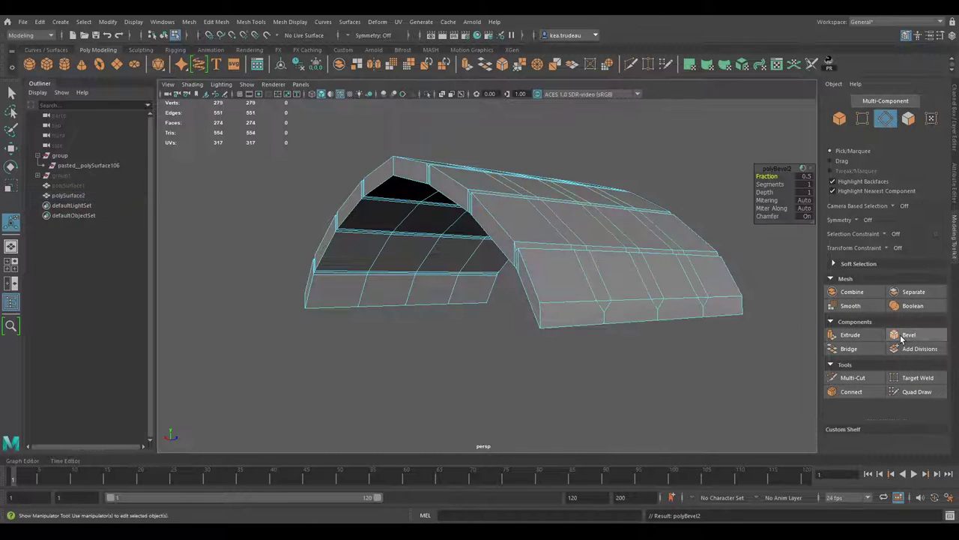
key("ctrl+z")
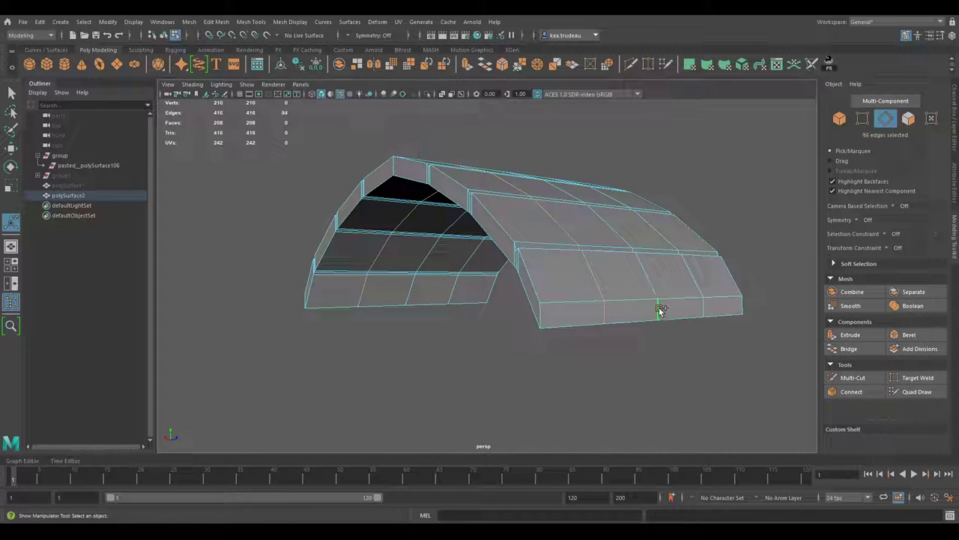
left_click(907, 335)
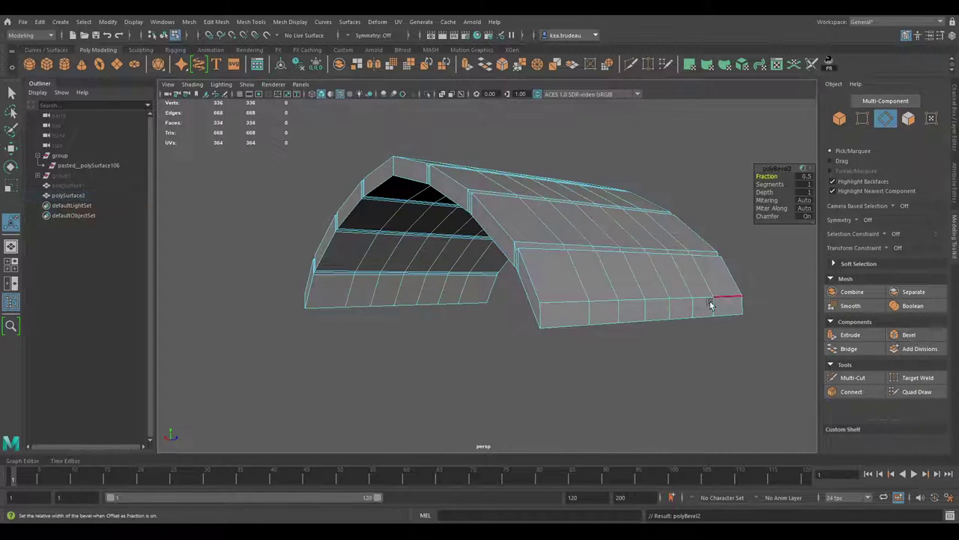
left_click_drag(772, 216, 697, 218)
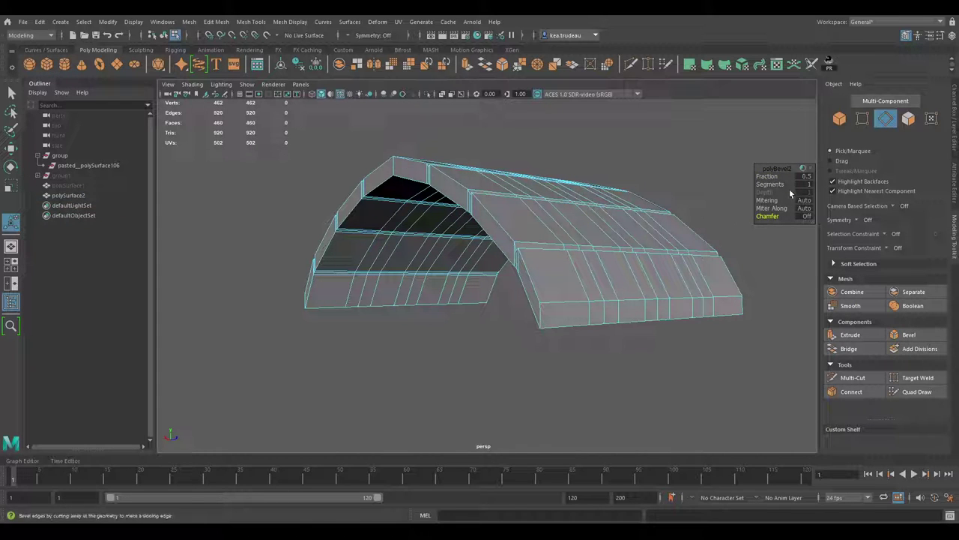
left_click_drag(640, 253, 587, 244, "alt")
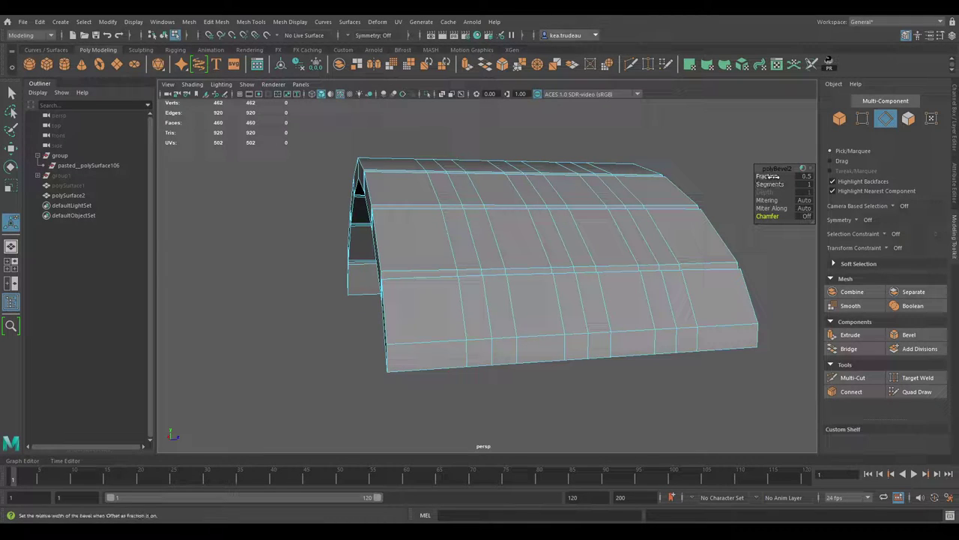
mouse_move(768, 176)
left_mouse_down()
mouse_move(780, 176)
mouse_move(752, 176)
left_mouse_up()
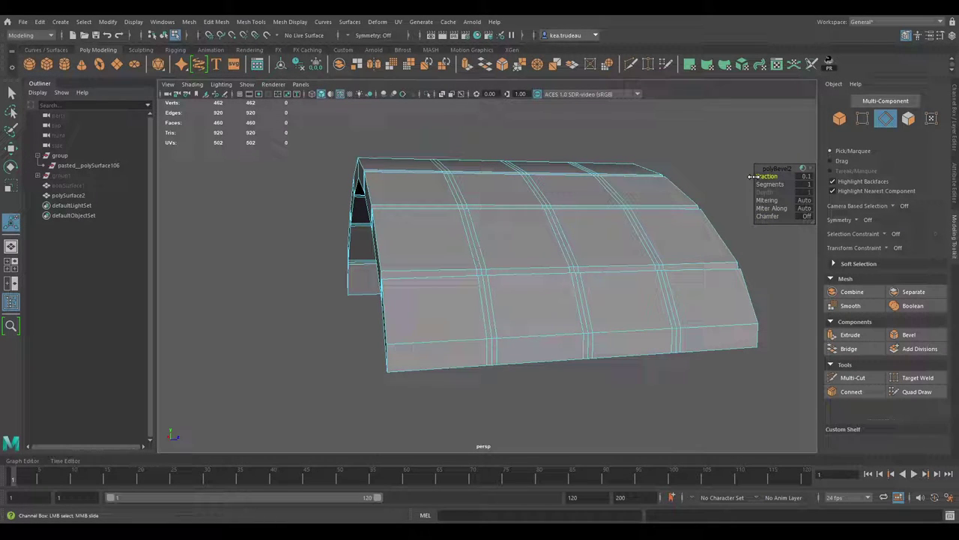
left_click_drag(752, 177, 750, 176)
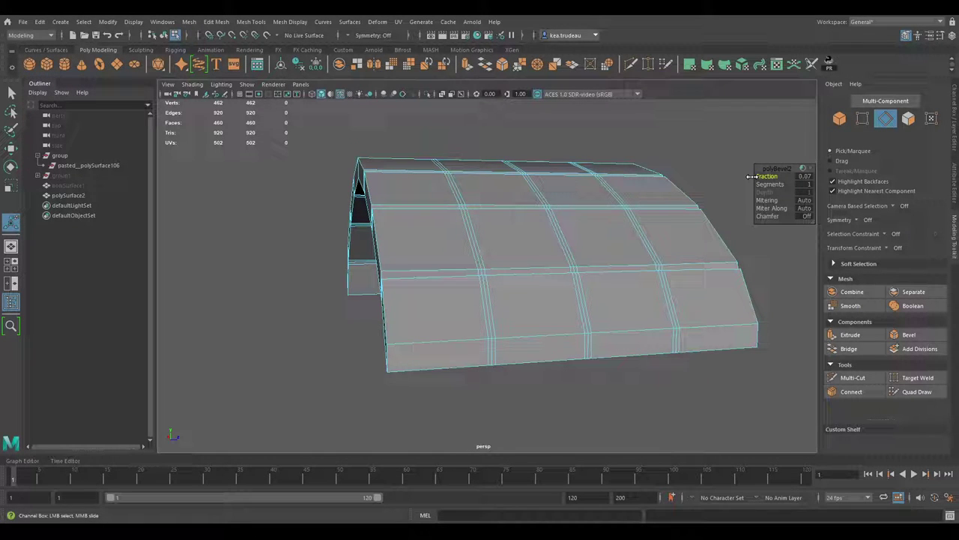
left_click_drag(752, 176, 750, 176)
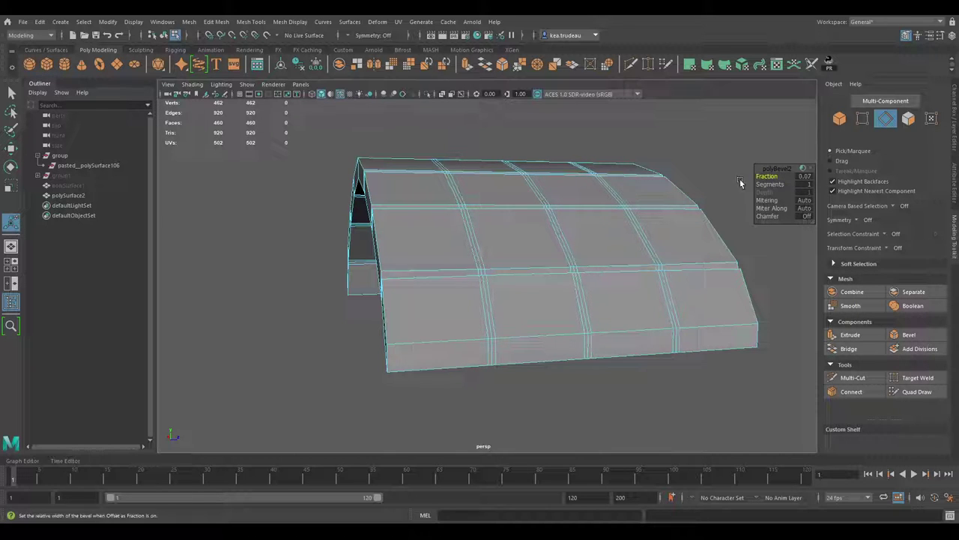
- Select the centre edge loops of the three crosswise bevels over both sides of the shell
scroll(514, 276, "up", 2)
left_click_drag(510, 278, 499, 328, "alt")
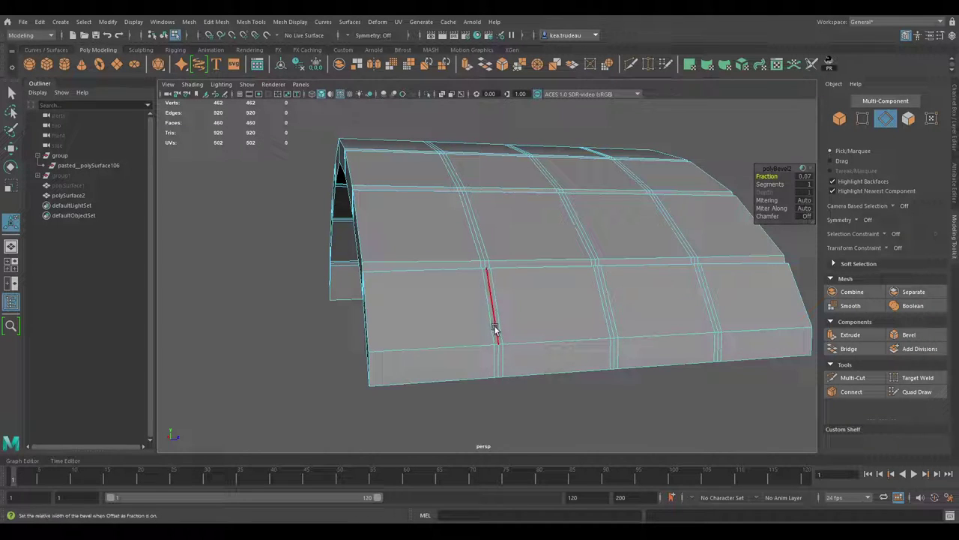
left_click(495, 330)
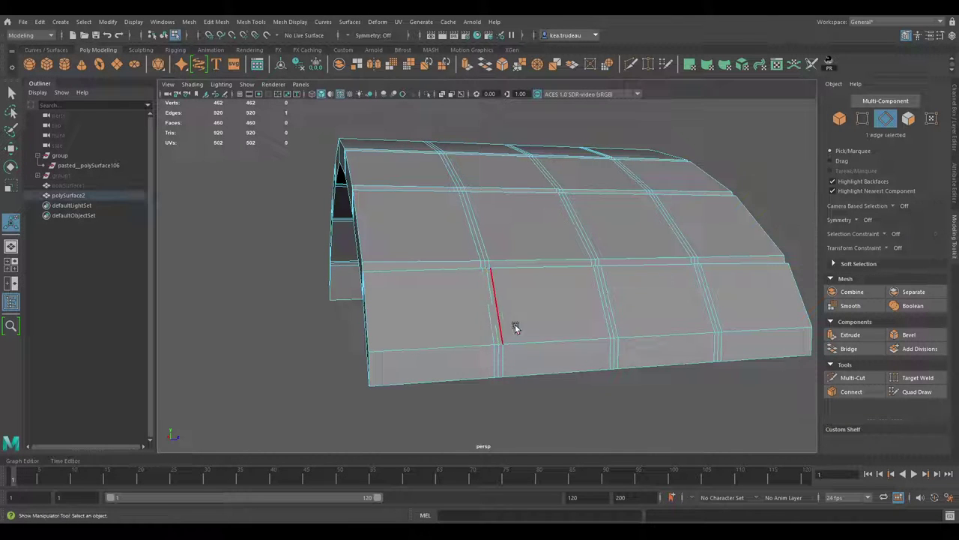
mouse_move(495, 330)
left_mouse_down("alt")
mouse_move(471, 274)
mouse_move(567, 263)
mouse_move(498, 332)
left_mouse_up("alt")
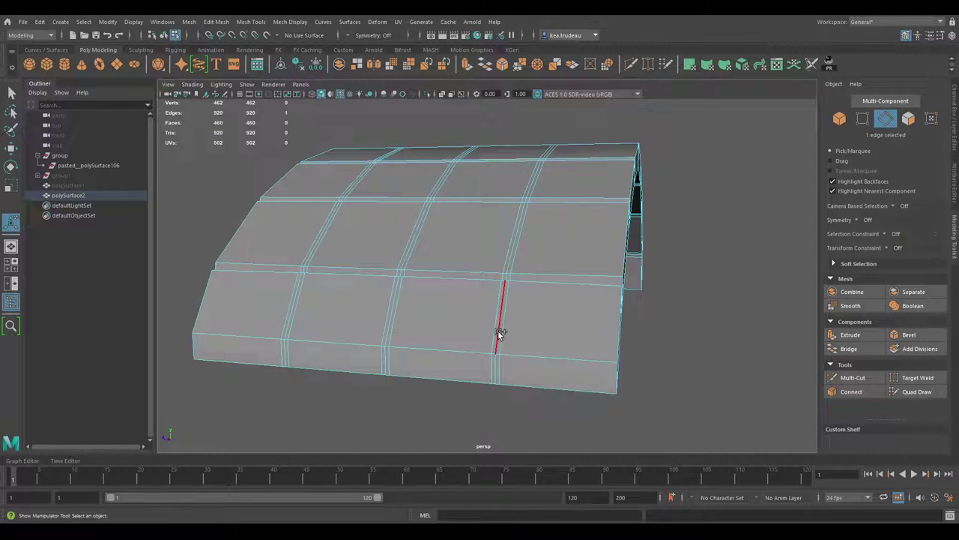
left_click_drag(441, 320, 488, 250, "alt")
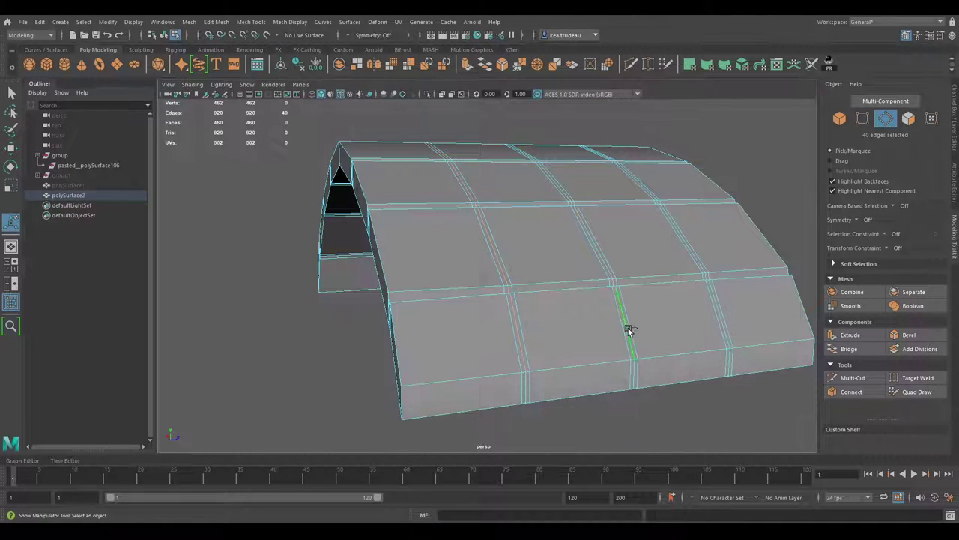
left_click(729, 339, "shift")
left_click_drag(729, 339, 601, 260, "alt")
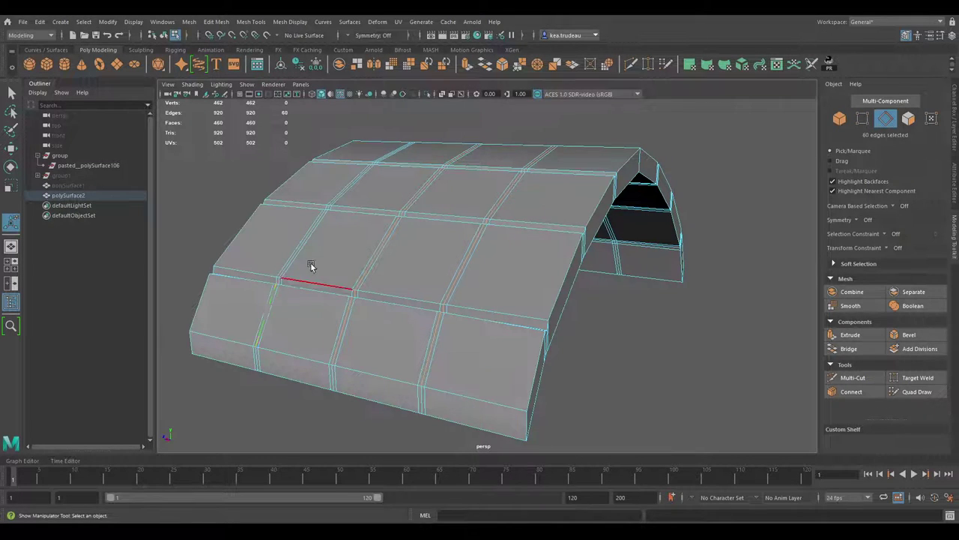
left_click_drag(315, 266, 495, 268, "alt")
- Move the crosswise centre loops down along the Y axis to form shallow grooves between the panels
key("w")
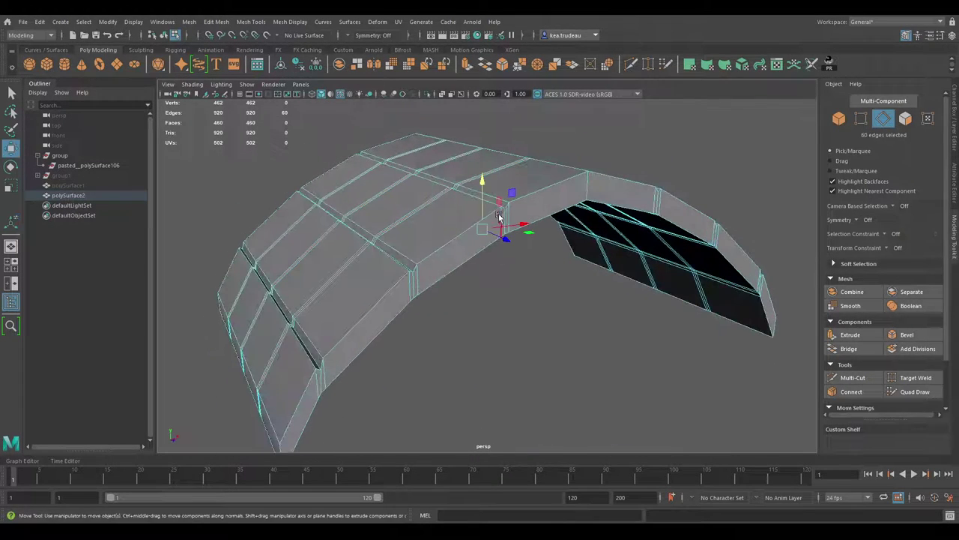
left_click_drag(482, 187, 527, 229)
left_click_drag(475, 211, 476, 211)
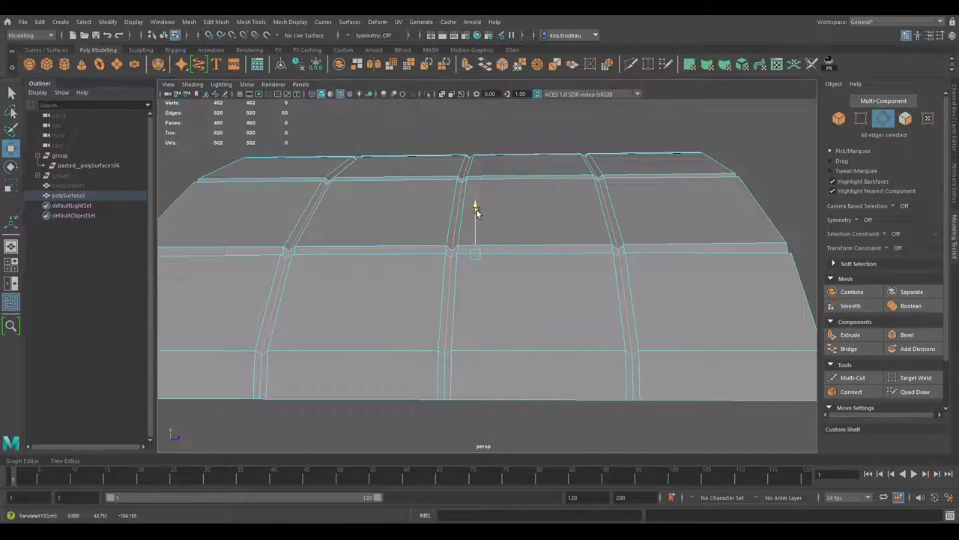
left_click_drag(475, 210, 475, 210)
left_click_drag(475, 211, 452, 261, "alt")
right_click_drag(452, 262, 565, 274, "alt")
left_click(438, 259)
- Select the lengthwise groove loop nearest the ridge on the negative X side and adjust its position in the XY plane
right_click_drag(438, 259, 428, 236, "alt")
left_click_drag(427, 237, 679, 230, "alt")
left_click_drag(638, 185, 566, 185, "alt")
middle_click_drag(567, 180, 569, 178)
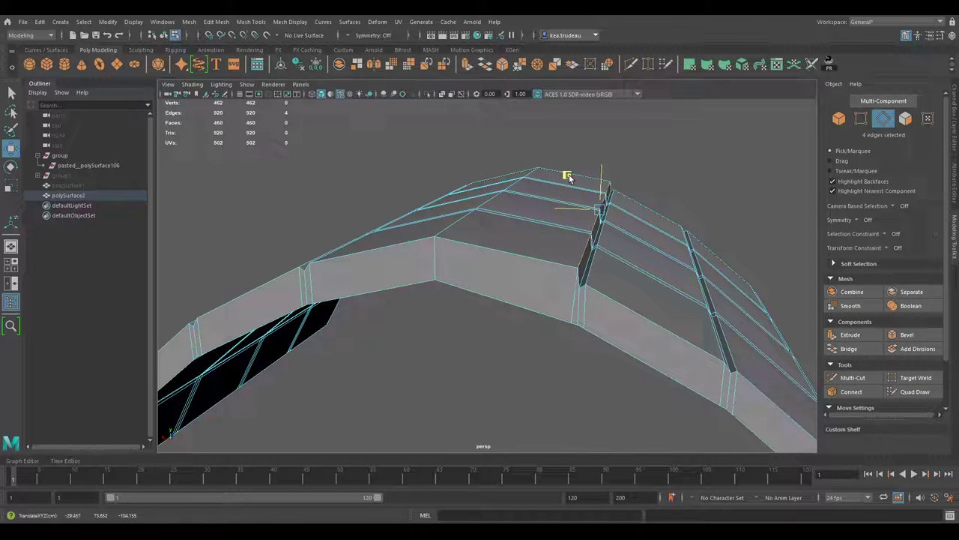
middle_click_drag(570, 177, 571, 177)
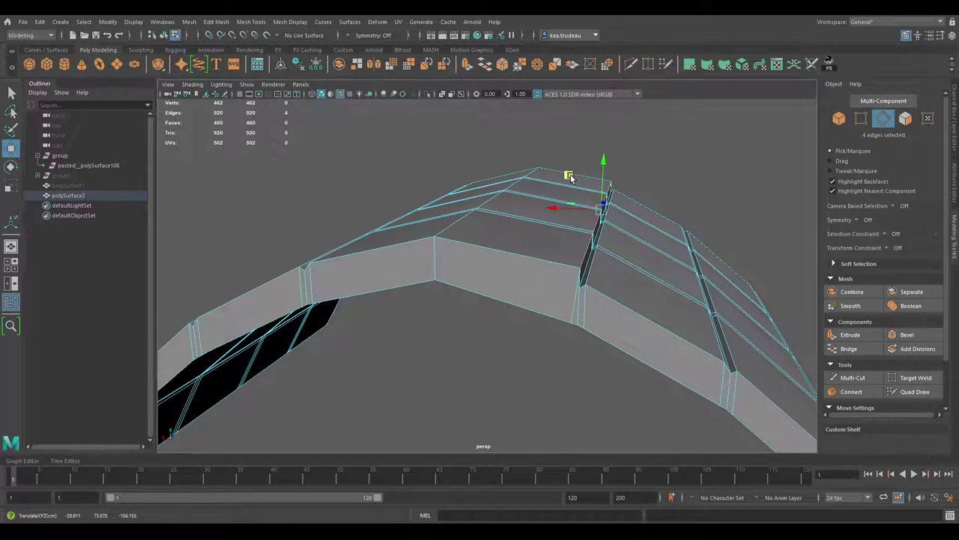
- Raise individual panel edges along the lengthwise seam nearest the ridge on the negative X side to uneven heights
left_click_drag(627, 217, 584, 223, "alt")
right_click_drag(585, 223, 656, 220, "alt")
left_click_drag(615, 240, 576, 225, "alt")
left_click(572, 216)
middle_click_drag(584, 180, 589, 168)
left_click(643, 193)
left_click_drag(645, 171, 646, 163)
left_click(678, 183)
middle_click_drag(678, 183, 684, 152)
- Select the four lower edges of the second panel row on the negative X side and raise them along Y
left_click_drag(695, 182, 632, 291, "alt")
left_click(632, 291)
left_click(678, 271, "shift")
left_click(699, 263, "shift")
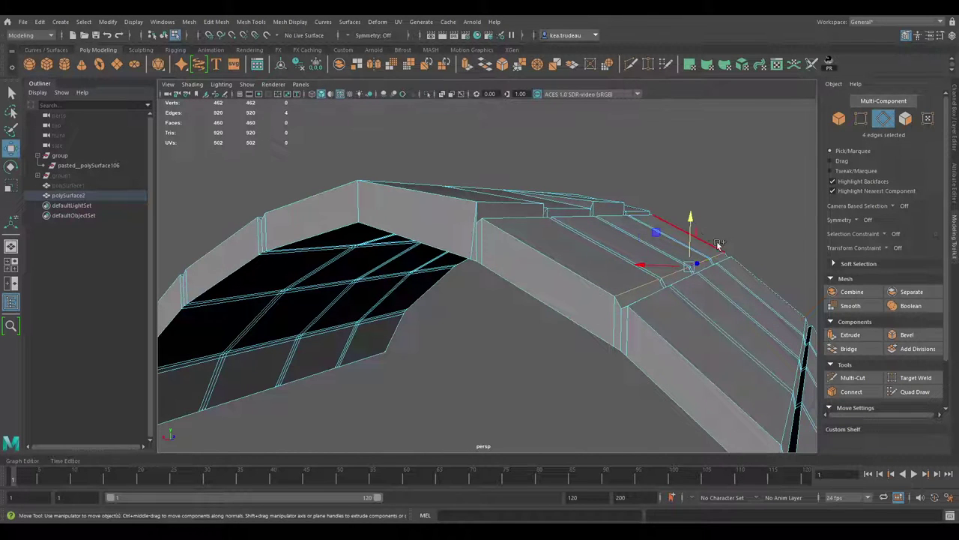
left_click_drag(691, 230, 691, 221)
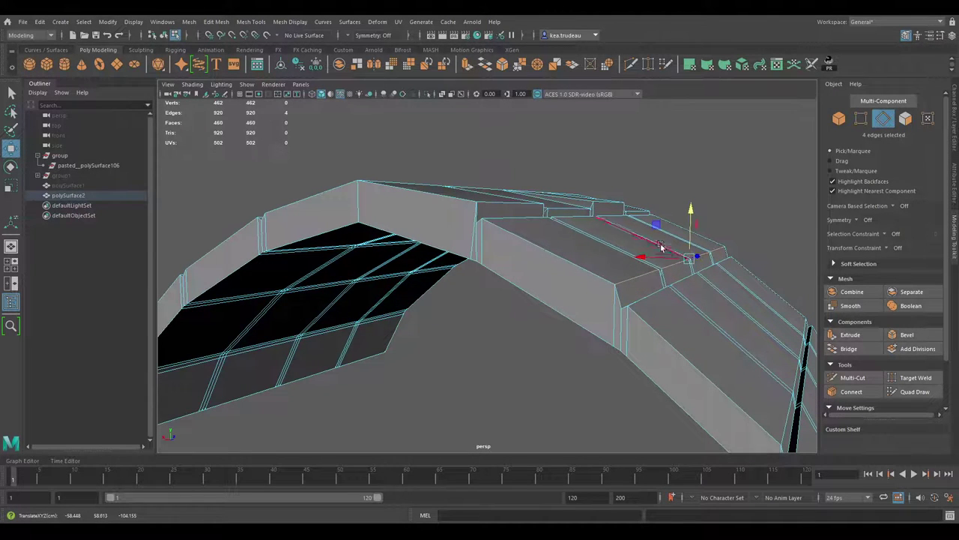
- Adjust the second lengthwise seam's panel edges individually so neighbouring panels differ slightly in height
left_click_drag(641, 257, 640, 282, "alt")
left_click_drag(639, 243, 690, 251)
left_click(707, 254)
left_click(725, 250)
- Select the upper edge loop of the third lengthwise seam and move it up and outward along Y and X
left_click(579, 240)
double_click(713, 221, "shift")
middle_click_drag(690, 250, 662, 233, "alt")
left_click_drag(661, 232, 621, 229, "alt")
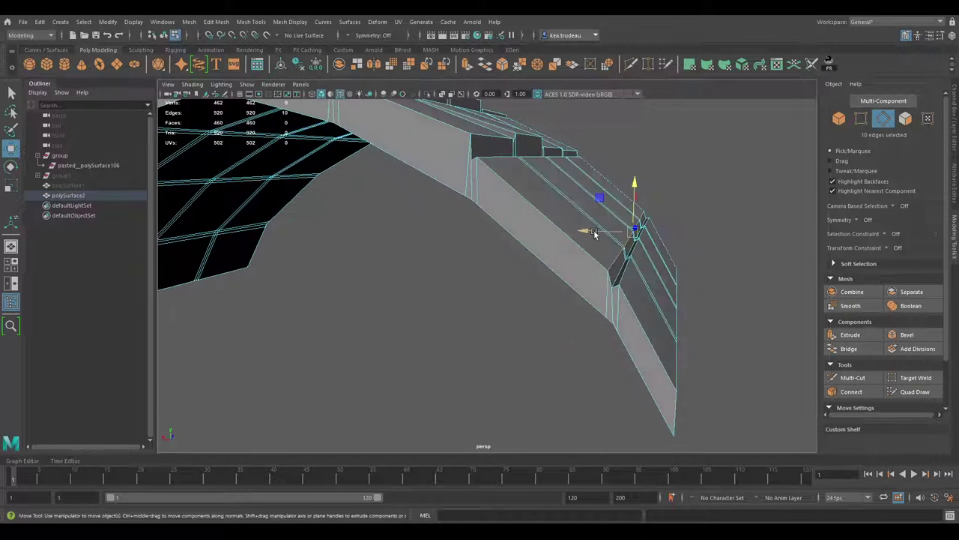
left_click_drag(632, 196, 633, 185)
left_click_drag(603, 223, 477, 263)
left_click(637, 278)
double_click(496, 373, "shift")
left_click_drag(409, 260, 433, 255)
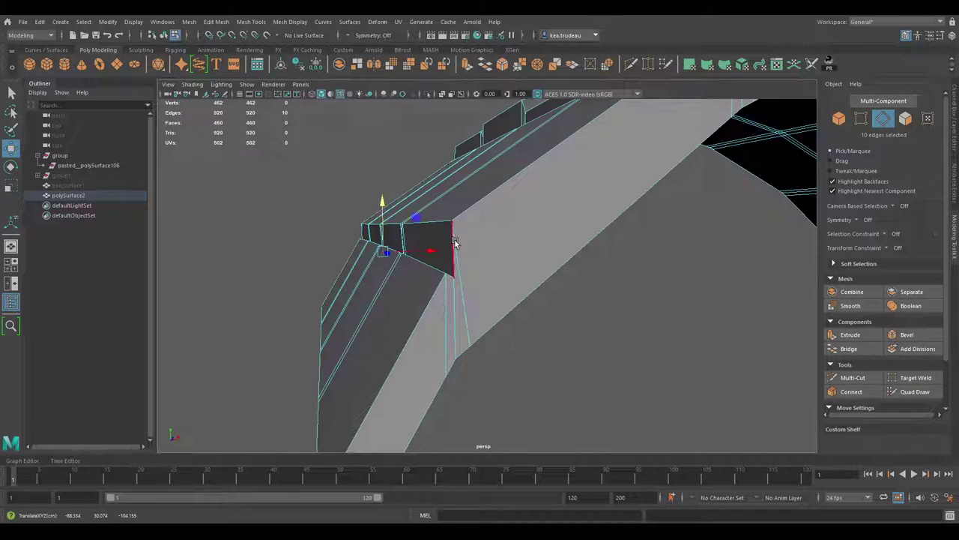
- Select the four outer bottom edges of the lowest panel row and reposition them along Y
left_click_drag(465, 247, 633, 275, "alt")
left_click(500, 292)
double_click(422, 290)
left_click_drag(512, 229, 630, 280)
right_click_drag(630, 281, 500, 284, "alt")
left_click_drag(500, 285, 500, 349, "alt")
left_click(501, 350)
left_click_drag(552, 332, 511, 325, "alt")
left_click(487, 330, "shift")
left_click(545, 326, "shift")
left_click(591, 320, "shift")
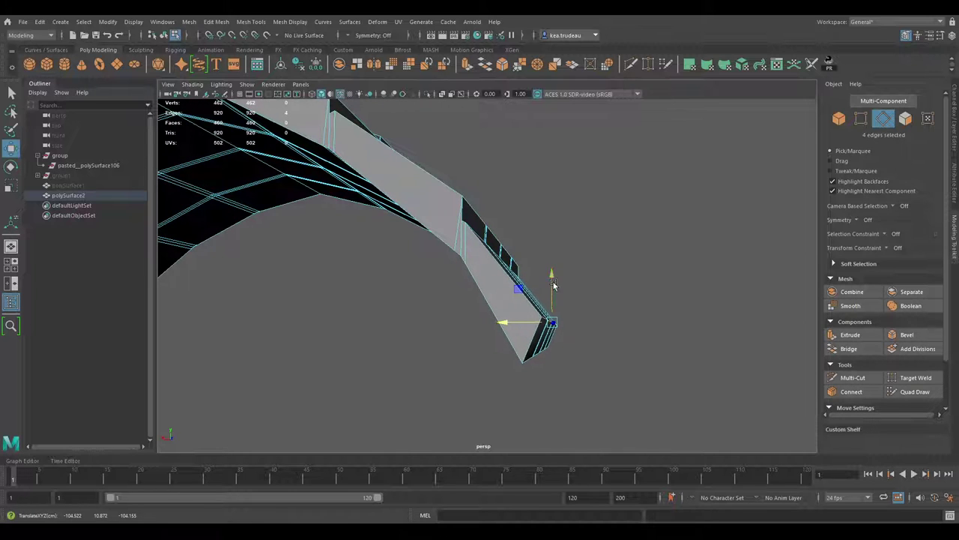
left_click_drag(554, 282, 555, 285)
- Fine-tune the lowest row's outer bottom edges in the XY plane
left_click(512, 328)
left_click_drag(511, 327, 466, 308, "alt")
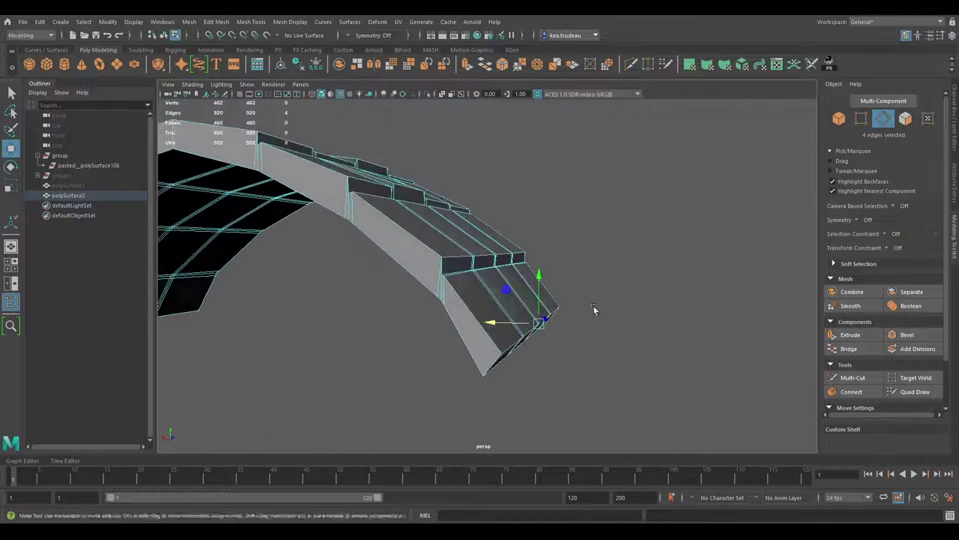
right_click_drag(612, 309, 495, 319, "alt")
left_click_drag(504, 296, 501, 293)
- Raise one bottom edge of the lowest row and one panel edge on the second seam along Y
left_click(545, 293)
left_click_drag(550, 275, 551, 269)
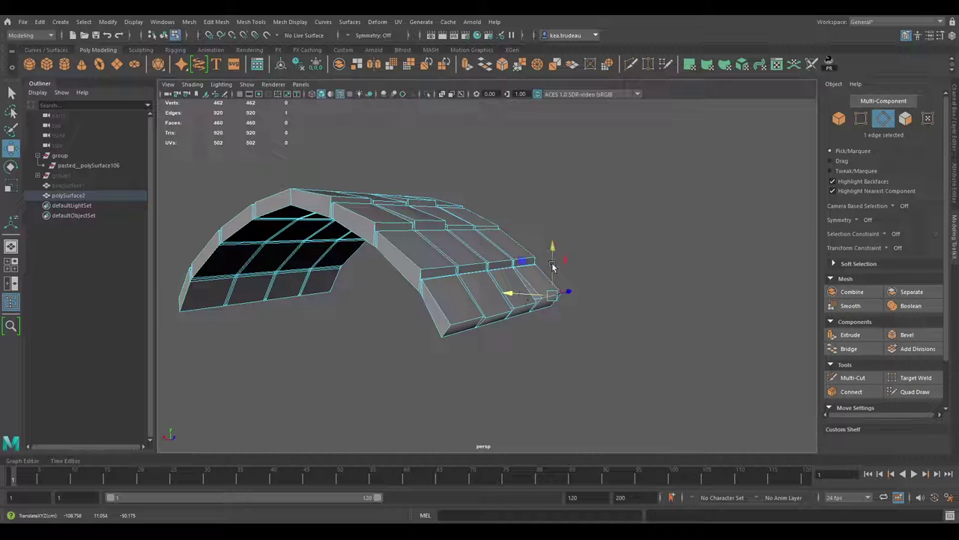
left_click_drag(551, 269, 552, 267)
left_click_drag(552, 266, 507, 245, "alt")
left_click(497, 212)
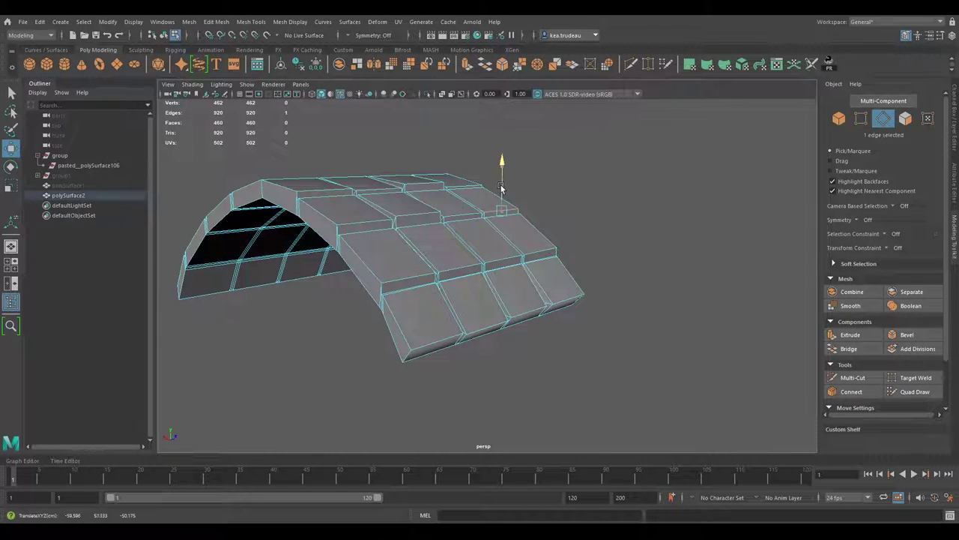
left_click_drag(502, 193, 441, 229, "alt")
- Select all faces on the positive X half of the shell and delete them
key("F8")
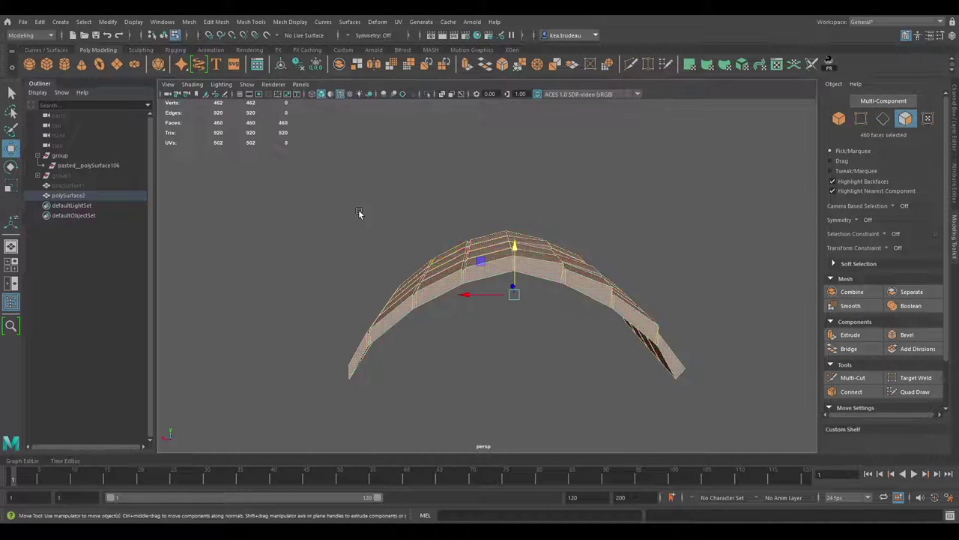
left_click(327, 194)
left_click_drag(433, 366, 434, 365)
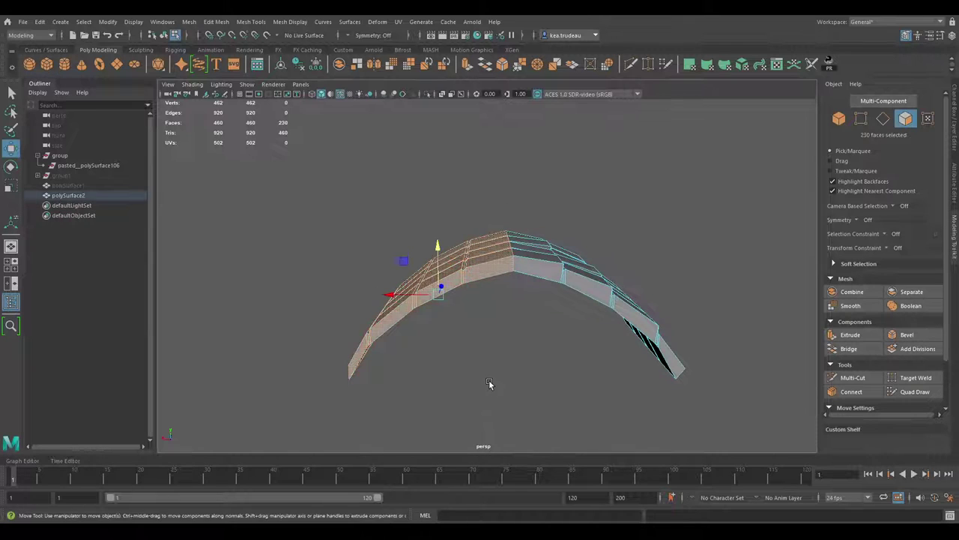
key("Delete")
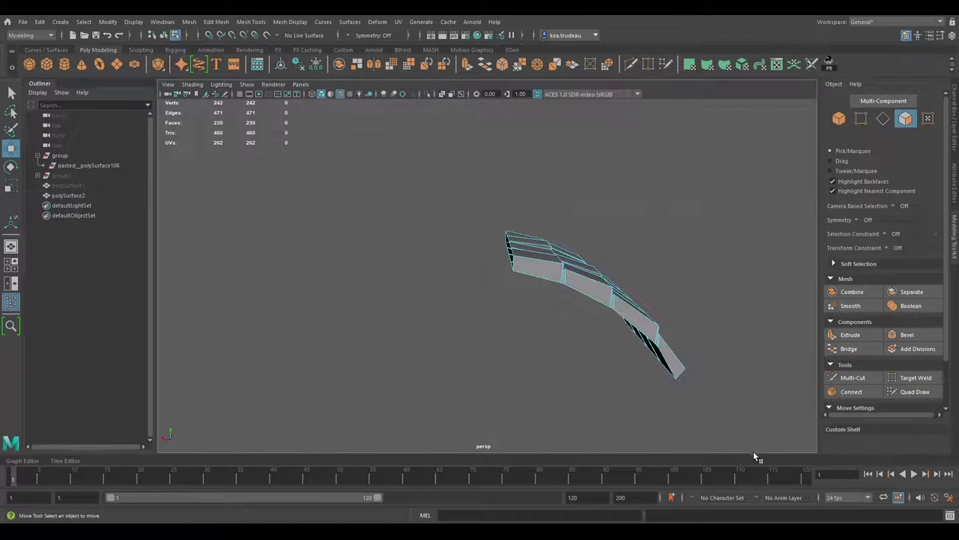
- Mirror the remaining half across the world X axis in the positive direction with the border merged
left_click_drag(463, 203, 754, 455)
key("F8")
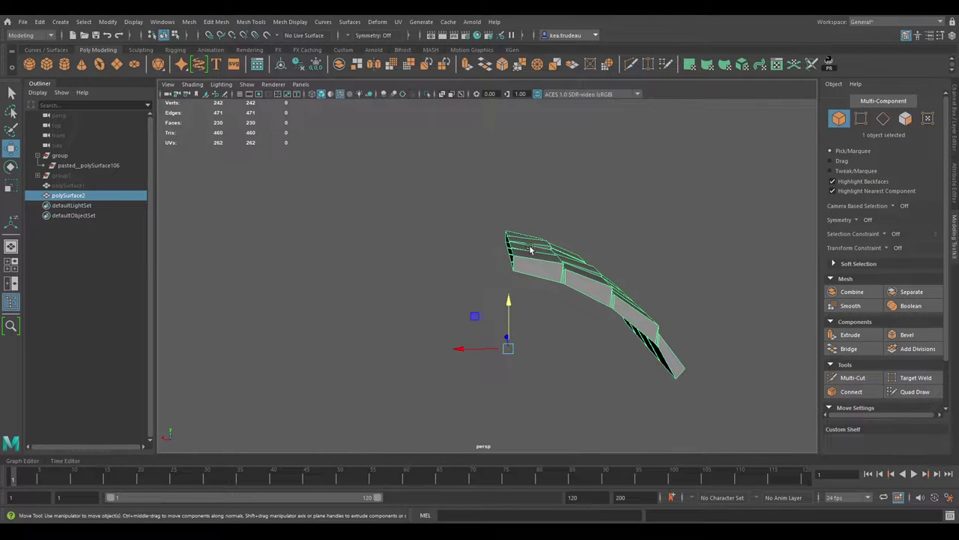
left_click(391, 66)
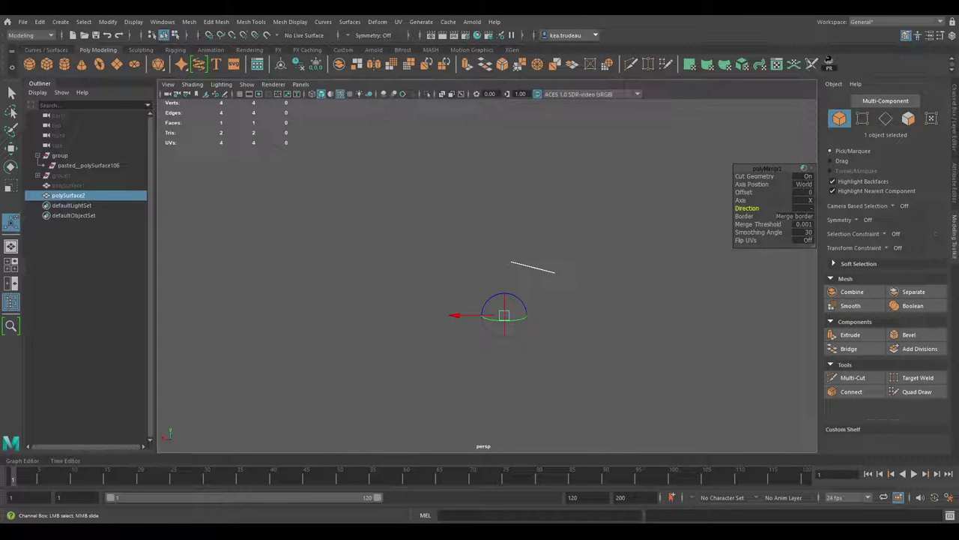
middle_click_drag(375, 172, 324, 172)
left_click(606, 229)
left_click_drag(606, 230, 507, 250, "alt")
left_click(525, 259)
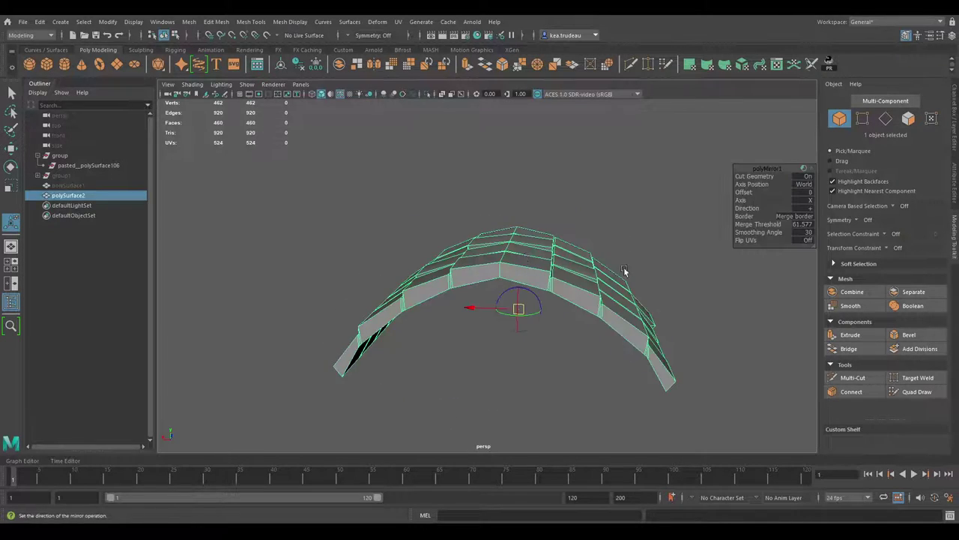
- Adjust the height of single panel edges beside the ridge on the positive X side along Y
left_click_drag(620, 268, 525, 266, "alt")
key("F10")
left_click(529, 226)
key("w")
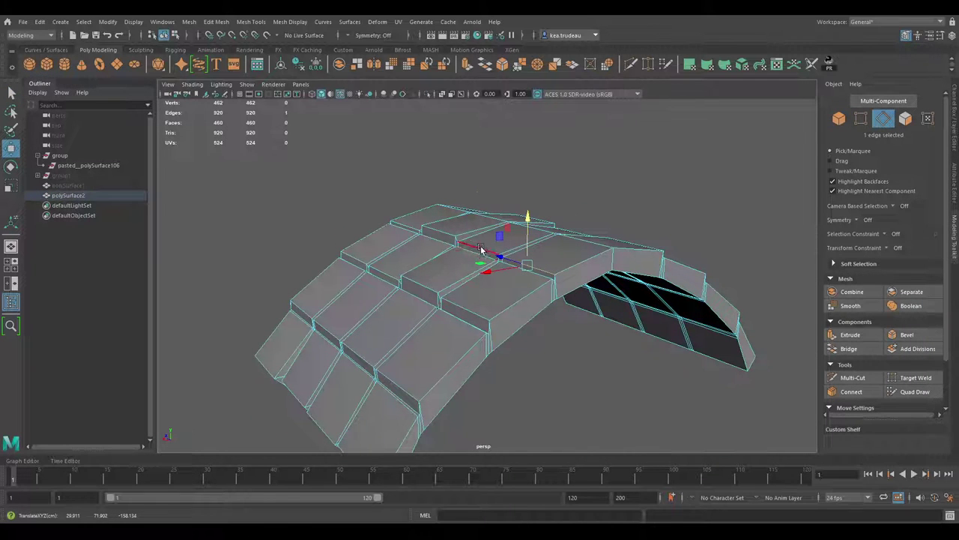
left_click_drag(478, 218, 535, 234)
left_click(440, 230)
- Insert a lengthwise edge loop on each side of the ridge line with Multi-Cut
left_click(852, 377)
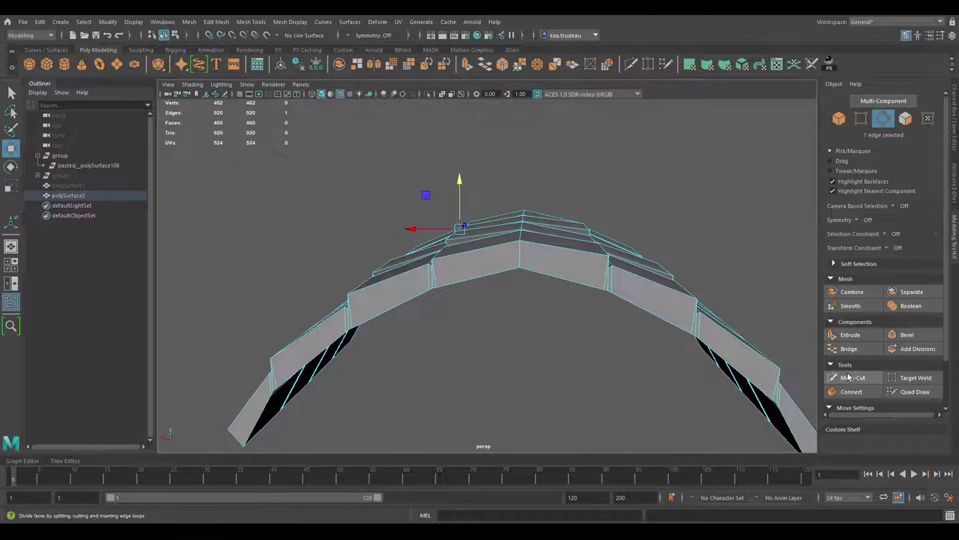
left_click(518, 260, "ctrl")
left_click_drag(566, 273, 799, 339, "alt")
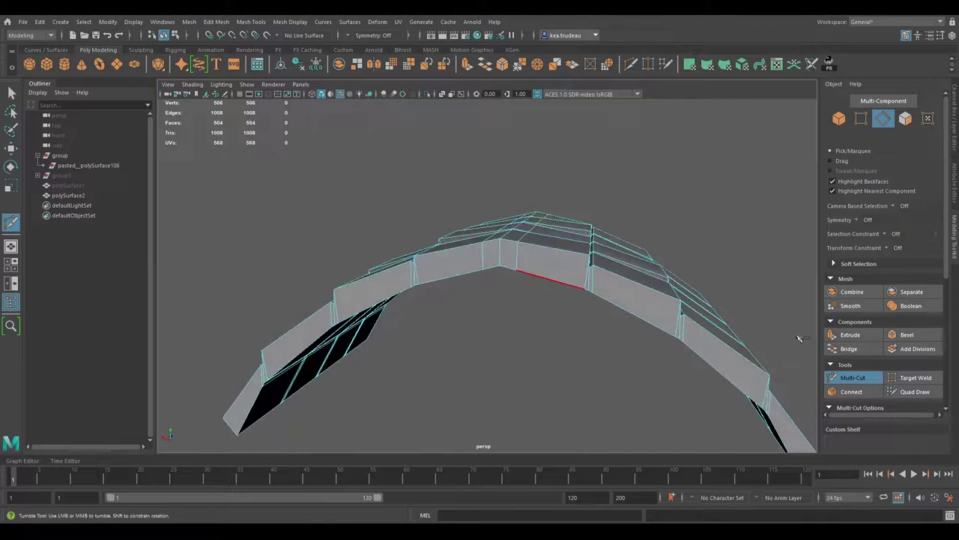
left_click(850, 377)
left_click_drag(545, 211, 515, 271, "alt")
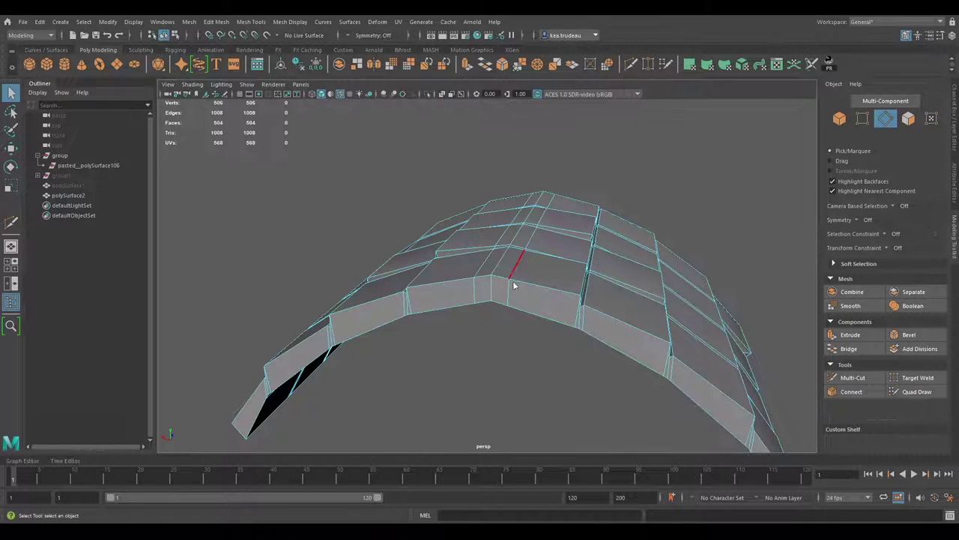
- Extrude the strip of 20 faces along the ridge upward and scale its top narrower along X
left_click(505, 267)
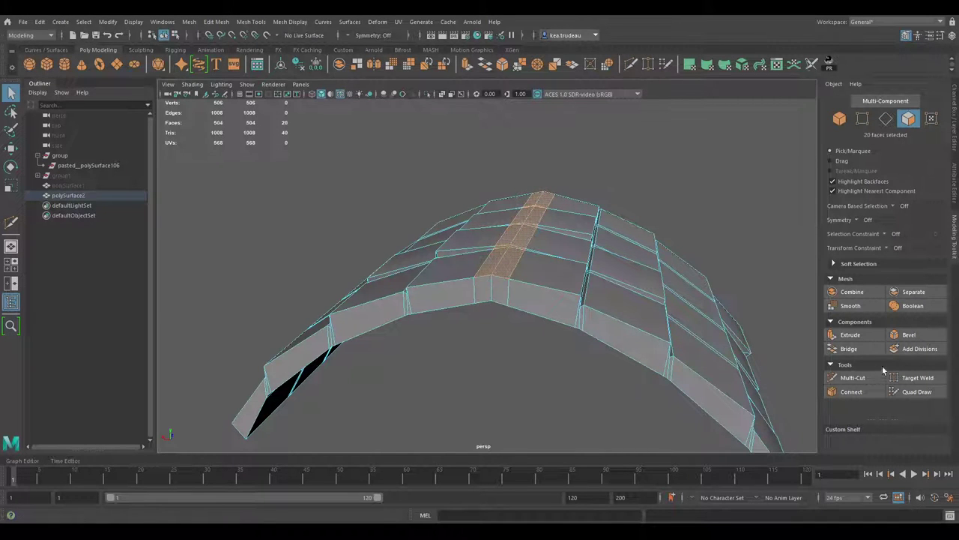
left_click(859, 337)
left_click(605, 138)
left_click_drag(524, 195, 524, 189)
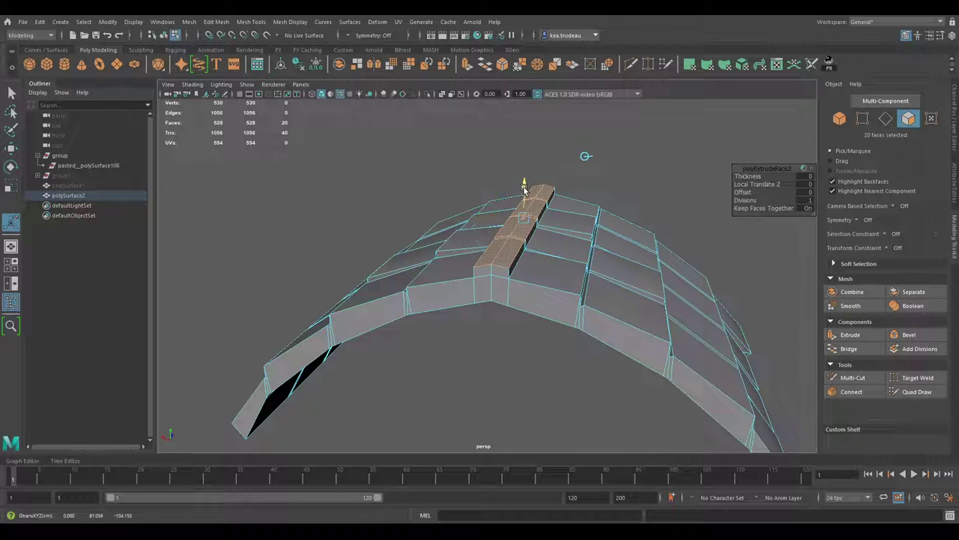
left_click_drag(480, 216, 483, 216)
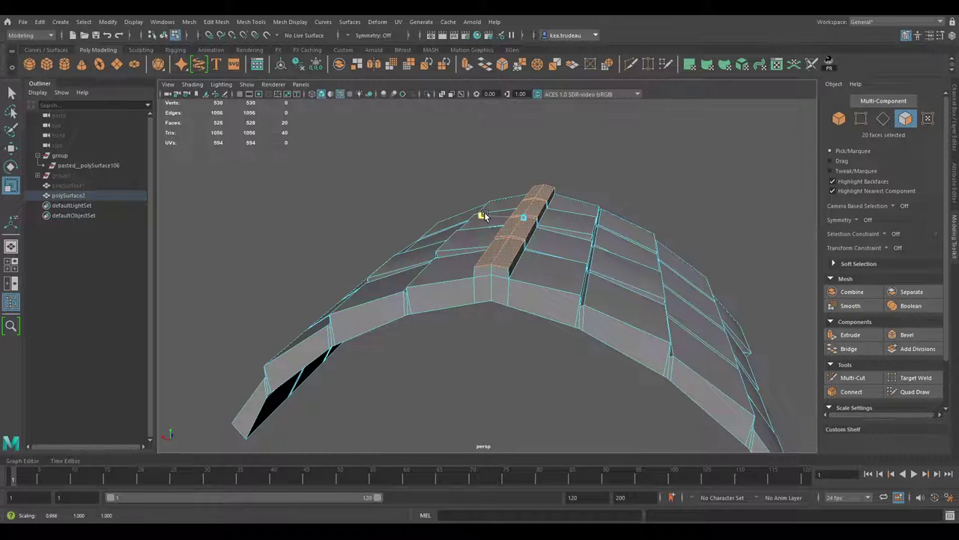
- Select the four faces at the ridge strip's front end and extrude them outward with Local Translate Z 7.343
left_click(491, 290)
left_click(482, 297, "shift")
left_click(485, 272, "shift")
left_click(507, 275, "shift")
left_click(852, 336)
key("q")
left_click_drag(486, 303, 688, 300)
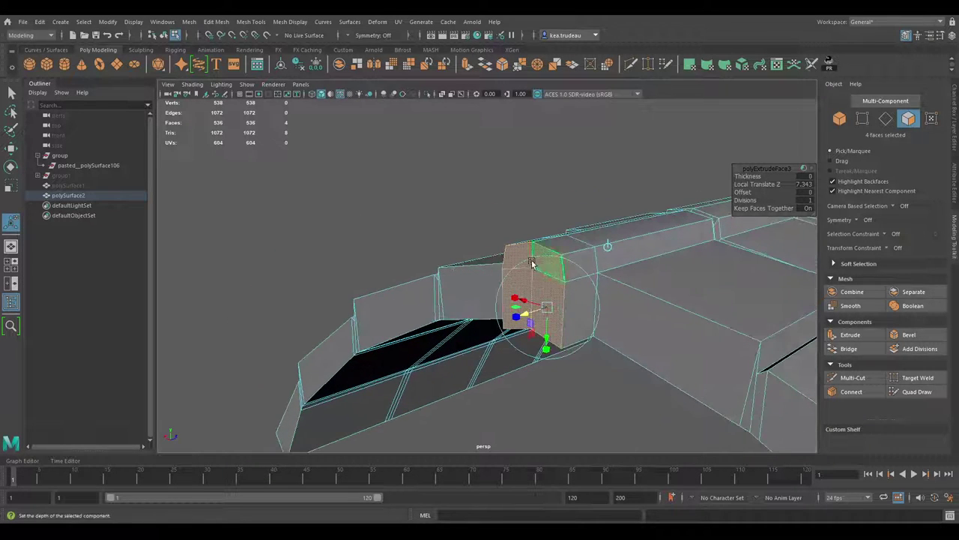
key("F10")
left_click(533, 297)
key("w")
left_click_drag(567, 296, 639, 276, "alt")
left_click(459, 240)
left_click_drag(430, 208, 465, 233, "alt")
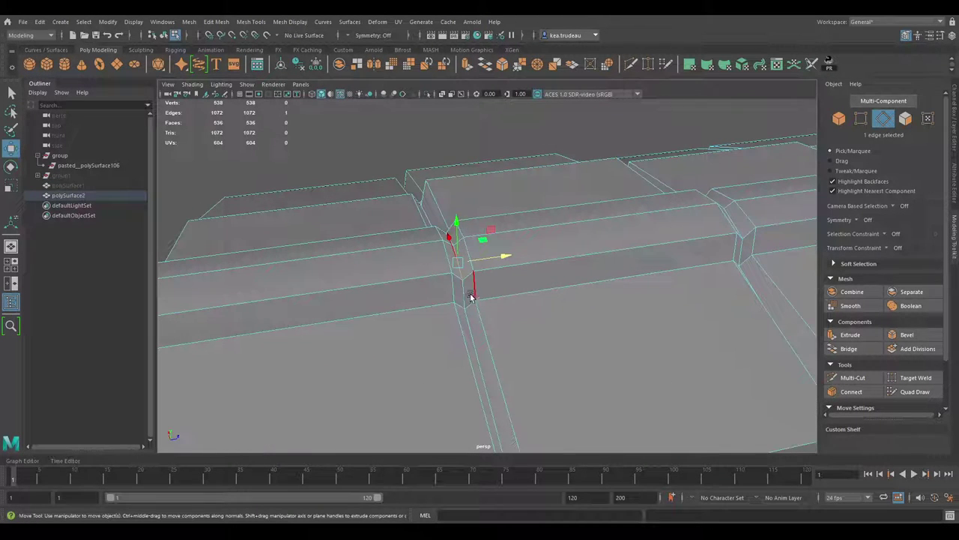
key("F11")
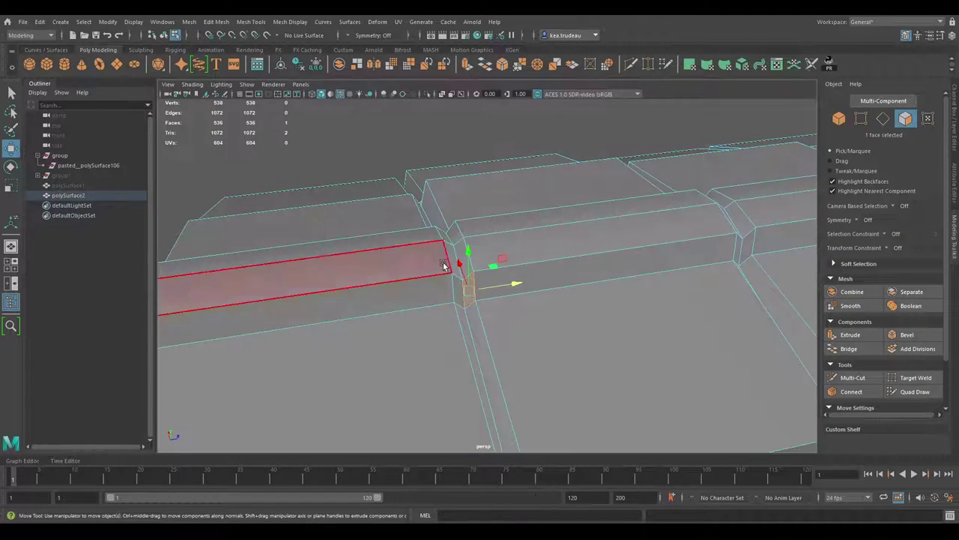
left_click(445, 263)
left_click_drag(445, 263, 577, 252, "alt")
double_click(596, 186, "shift")
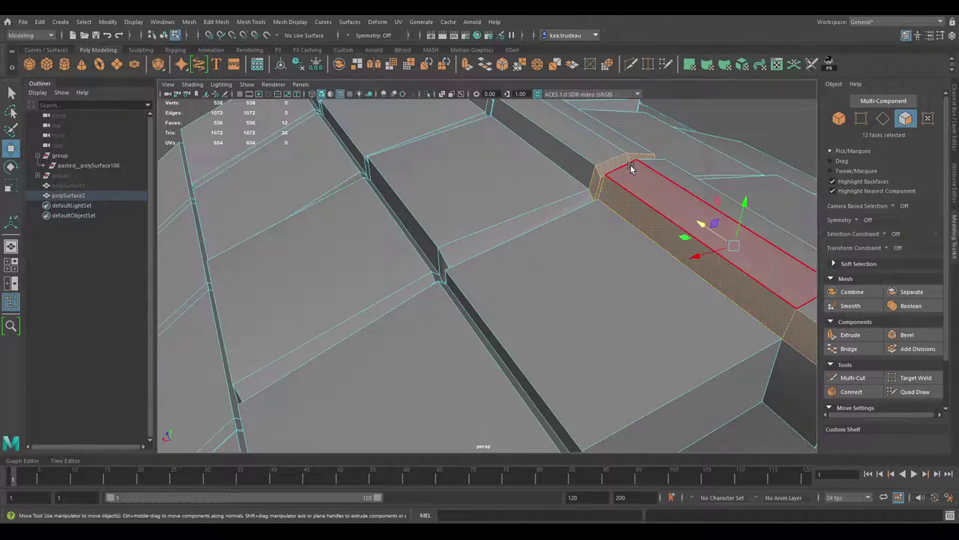
- Select the eight groove faces that wrap over the ridge strip at the crosswise seam nearest its front end
middle_click_drag(631, 167, 548, 232, "alt")
left_click(509, 257)
left_click_drag(576, 255, 428, 184, "alt")
left_click(503, 264, "shift")
left_click(525, 266, "shift")
left_click(508, 266, "shift")
middle_click_drag(428, 185, 460, 252, "alt")
left_click_drag(460, 252, 327, 257, "alt")
left_click(463, 263, "shift")
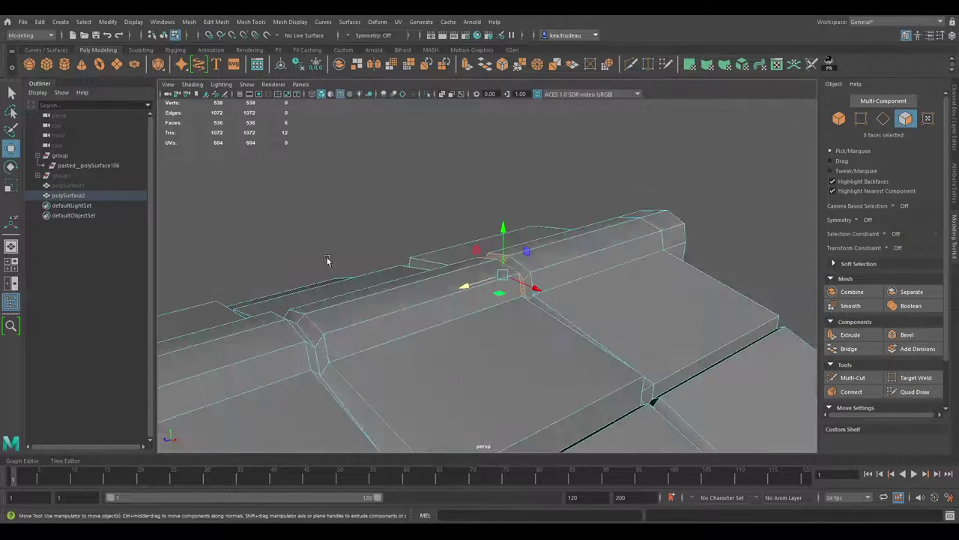
left_click(531, 296, "shift")
- Extrude the eight selected groove faces upward to form a raised band across the ridge
left_click(849, 335)
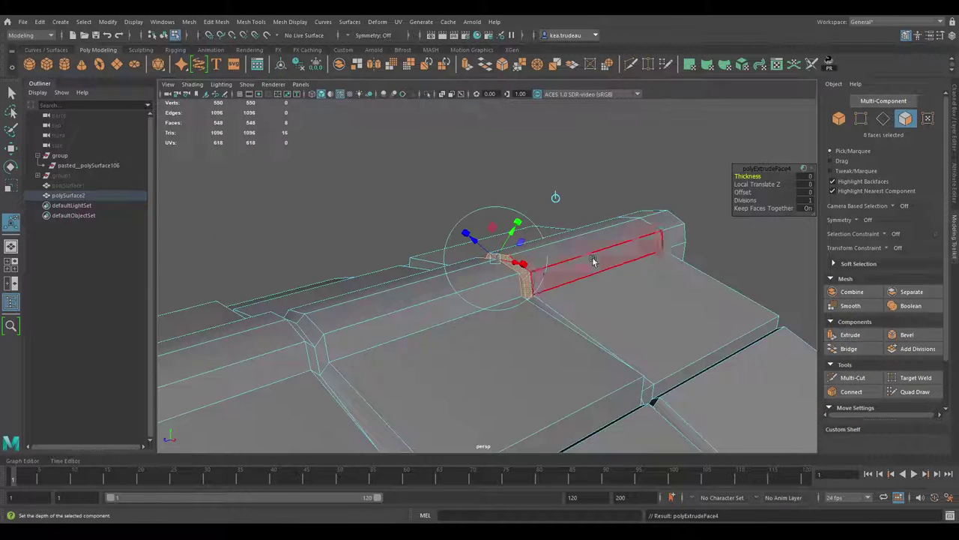
left_click(556, 198)
left_click_drag(503, 246, 379, 257)
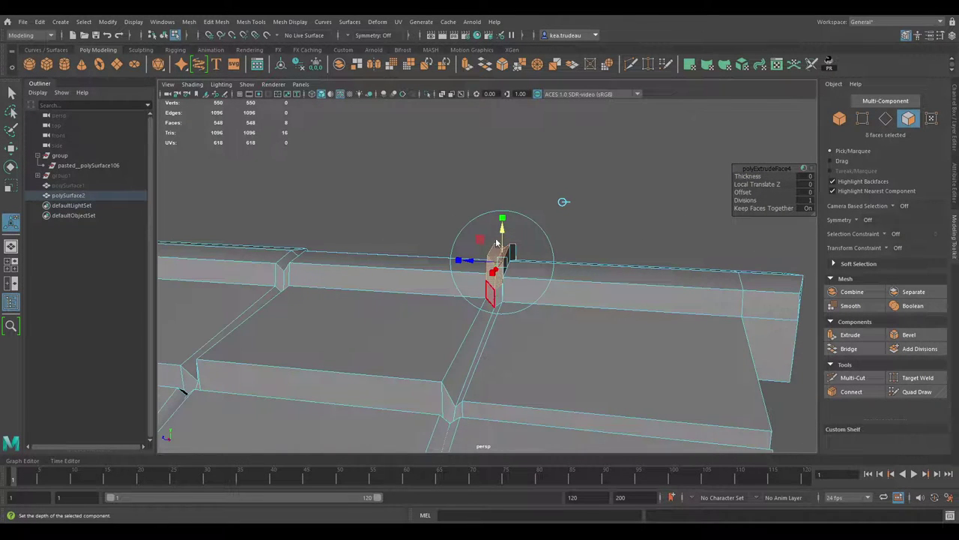
- Select the two centre edges on top of the raised band and move them up along Y
key("F10")
right_click_drag(467, 268, 561, 268, "alt")
mouse_move(561, 268)
left_mouse_down("alt")
mouse_move(615, 278)
mouse_move(625, 292)
mouse_move(555, 270)
left_mouse_up("alt")
left_click(529, 252)
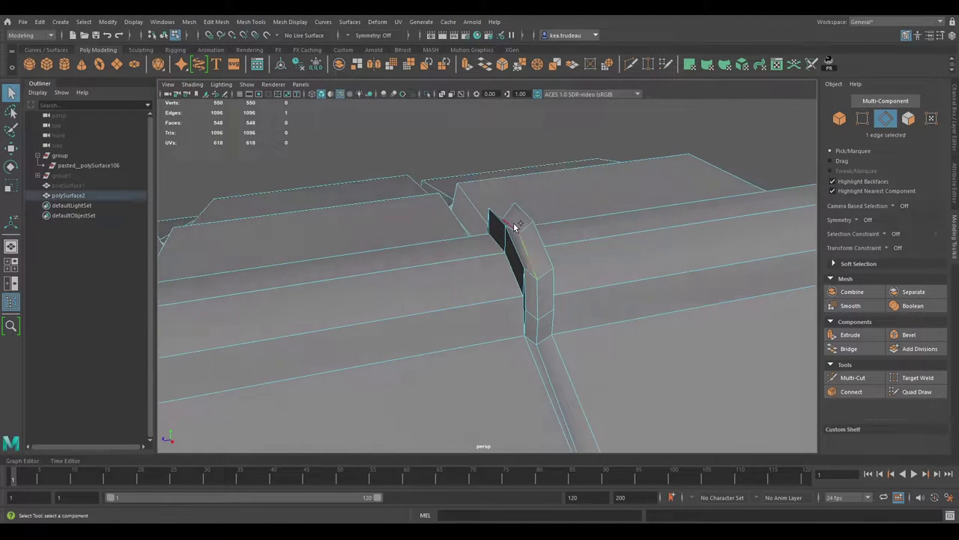
key("w")
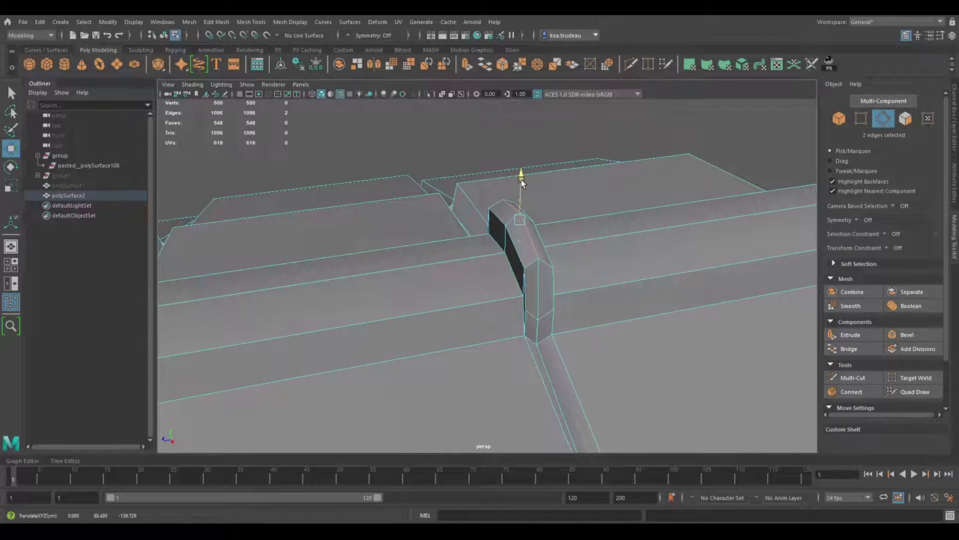
left_click_drag(521, 180, 431, 205, "alt")
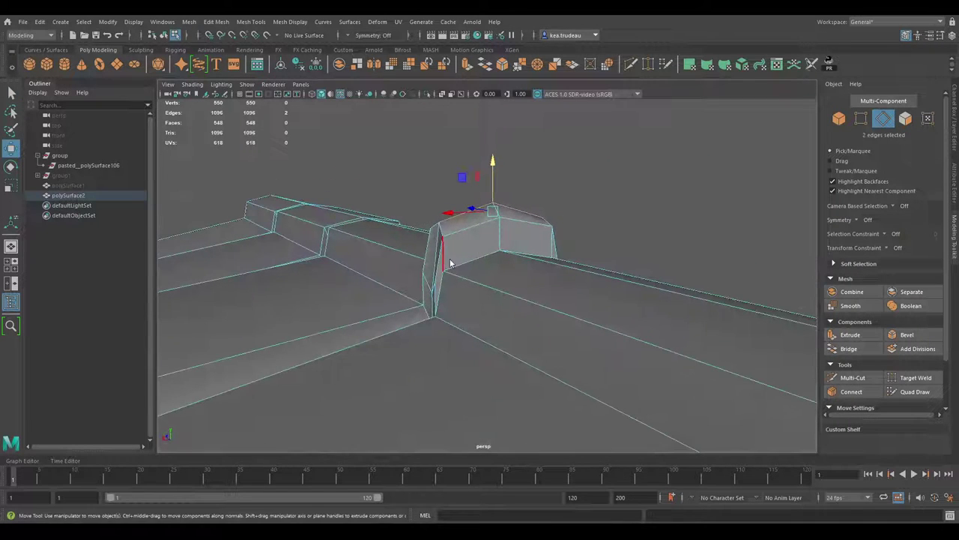
- Select the two opposite side vertices of the raised band, scale them along X and adjust their height
right_click_drag(427, 261, 403, 251)
left_click(431, 295)
left_click_drag(431, 295, 497, 255, "alt")
left_click(505, 288, "shift")
key("r")
left_click_drag(439, 289, 617, 263)
key("w")
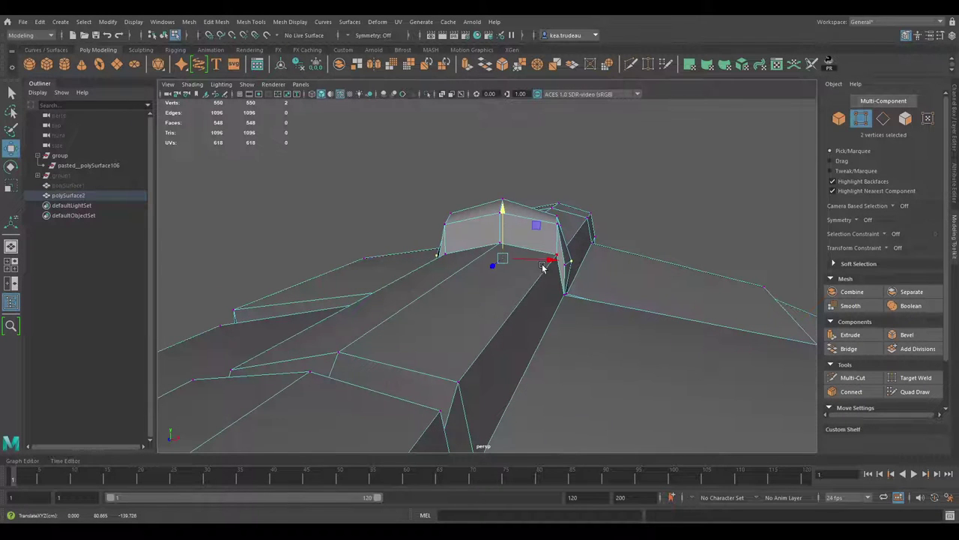
key("r")
left_click_drag(548, 260, 307, 258)
key("w")
left_click_drag(492, 223, 490, 223)
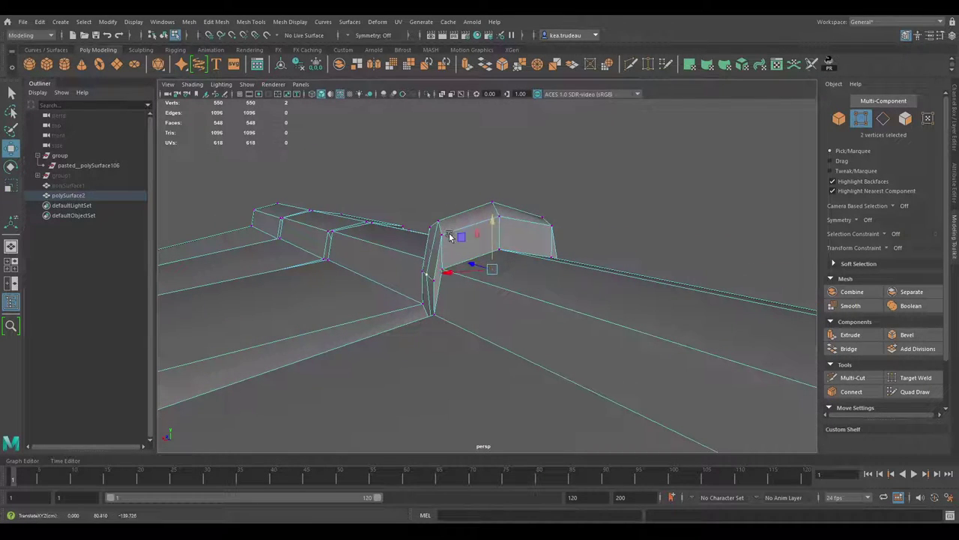
- Inspect the ridge band, the remaining crosswise ridge grooves and the panel seams from several sides
left_click_drag(411, 249, 597, 250, "alt")
right_click_drag(598, 250, 771, 282, "alt")
middle_click_drag(771, 283, 469, 217, "alt")
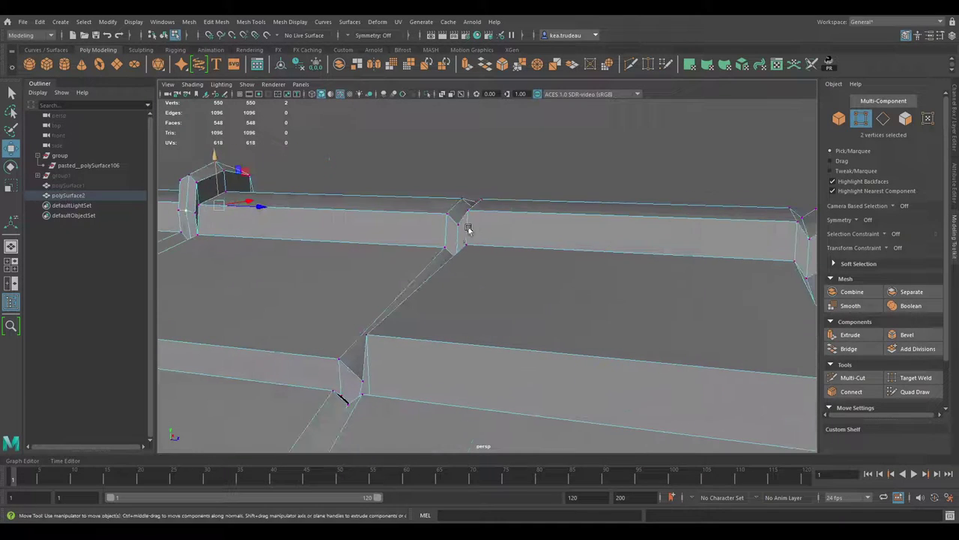
left_click_drag(484, 222, 439, 242, "alt")
scroll(444, 266, "down", 5)
right_click_drag(516, 274, 673, 292, "alt")
scroll(673, 291, "up", 4)
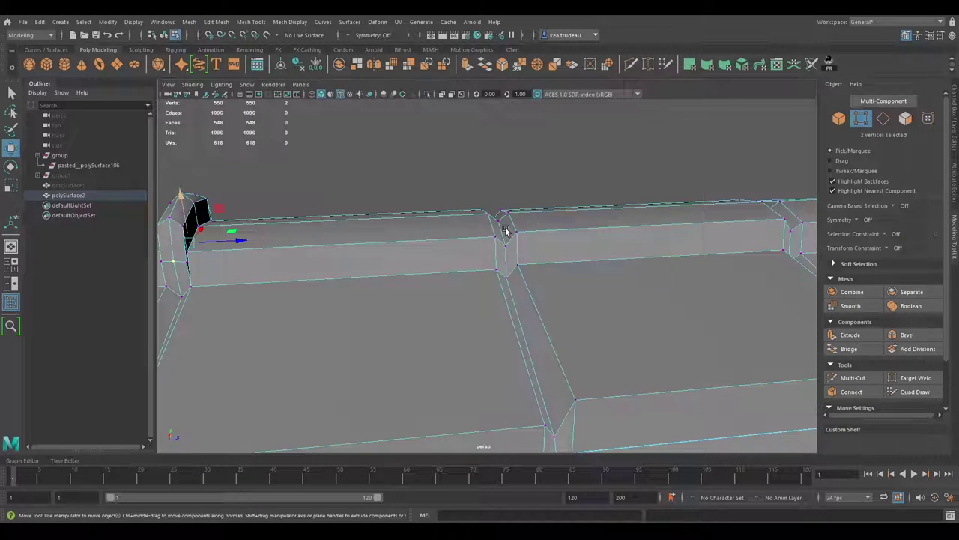
scroll(500, 268, "down", 3)
mouse_move(500, 268)
left_mouse_down("alt")
mouse_move(492, 281)
mouse_move(514, 279)
left_mouse_up("alt")
right_click_drag(645, 280, 521, 277, "alt")
mouse_move(405, 283)
left_mouse_down("alt")
mouse_move(724, 274)
mouse_move(537, 307)
mouse_move(419, 295)
mouse_move(472, 298)
mouse_move(505, 275)
mouse_move(417, 287)
left_mouse_up("alt")
scroll(416, 287, "down", 3)
left_click_drag(479, 287, 420, 292, "alt")
middle_click_drag(497, 317, 530, 231, "alt")
mouse_move(530, 232)
left_mouse_down("alt")
mouse_move(555, 233)
mouse_move(494, 238)
mouse_move(524, 236)
mouse_move(515, 237)
left_mouse_up("alt")
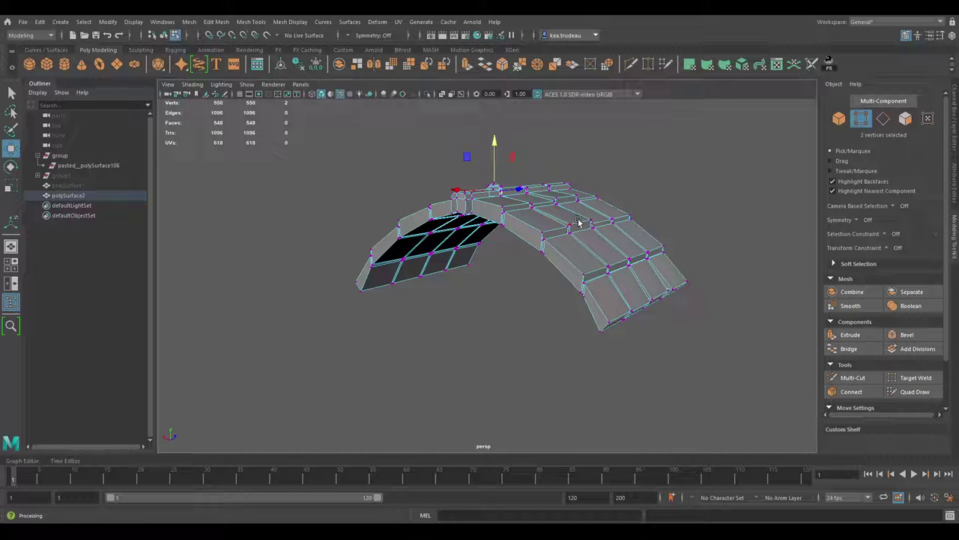
left_click_drag(580, 223, 529, 225, "alt")
right_click_drag(529, 225, 657, 245, "alt")
left_click_drag(592, 243, 524, 208, "alt")
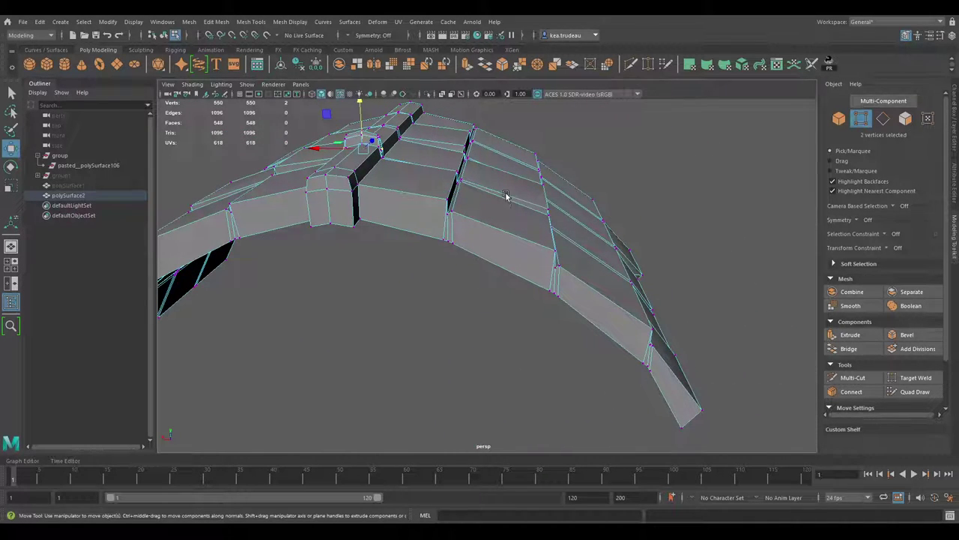
right_click_drag(461, 180, 518, 154, "alt")
middle_click_drag(457, 166, 477, 233, "alt")
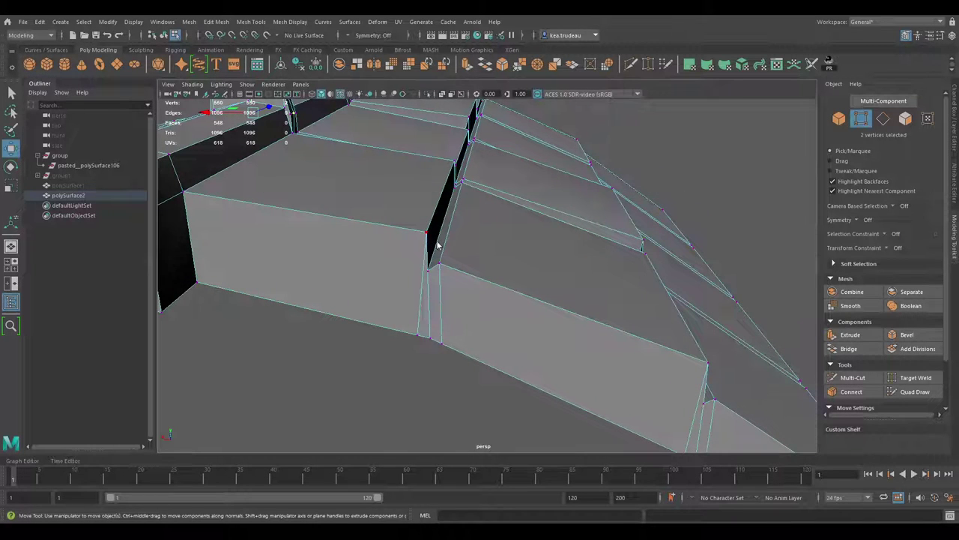
- Check the lengthwise seam edge loops beside the ridge by selecting them, and review the whole shell
key("F10")
double_click(446, 218)
left_click_drag(446, 217, 512, 307, "alt")
double_click(501, 322)
right_click_drag(529, 311, 455, 287, "alt")
left_click_drag(454, 287, 440, 220, "alt")
middle_click_drag(439, 220, 522, 220, "alt")
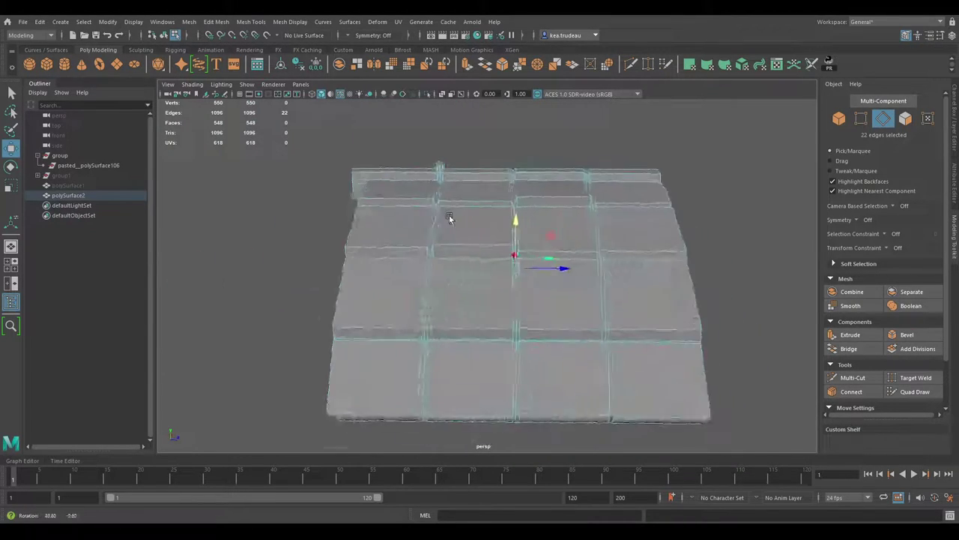
left_click_drag(444, 217, 468, 201, "alt")
left_click_drag(592, 399, 628, 230, "alt")
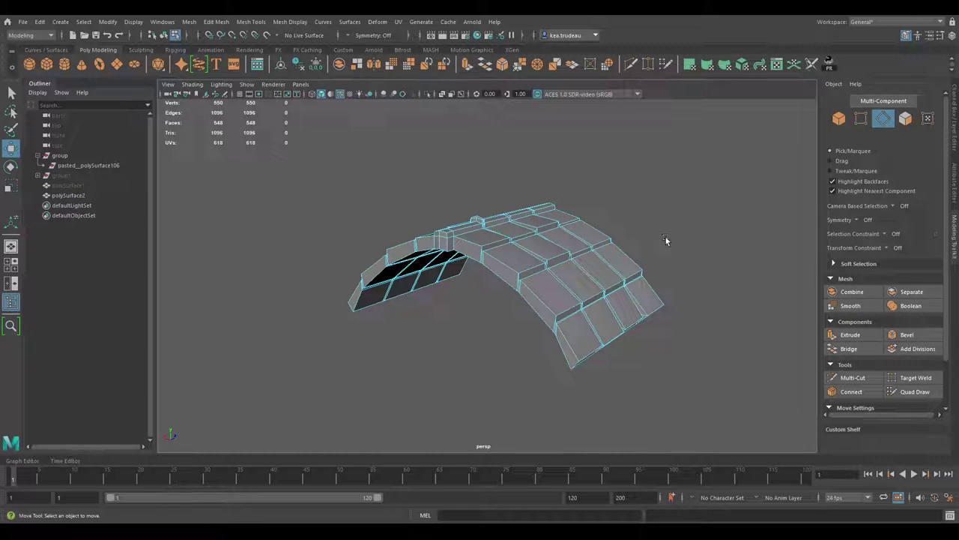